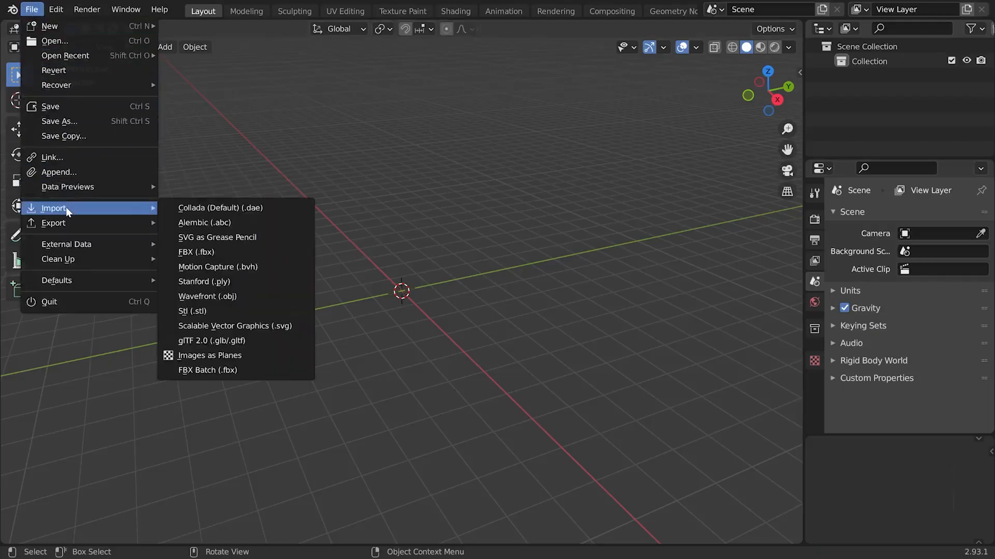
Step: Import the FBX file A1_abandoned_building_proxy_01.fbx from the 02_proxy export folder with the default import settings
{"action": "left_click", "coordinate": [212, 252]}
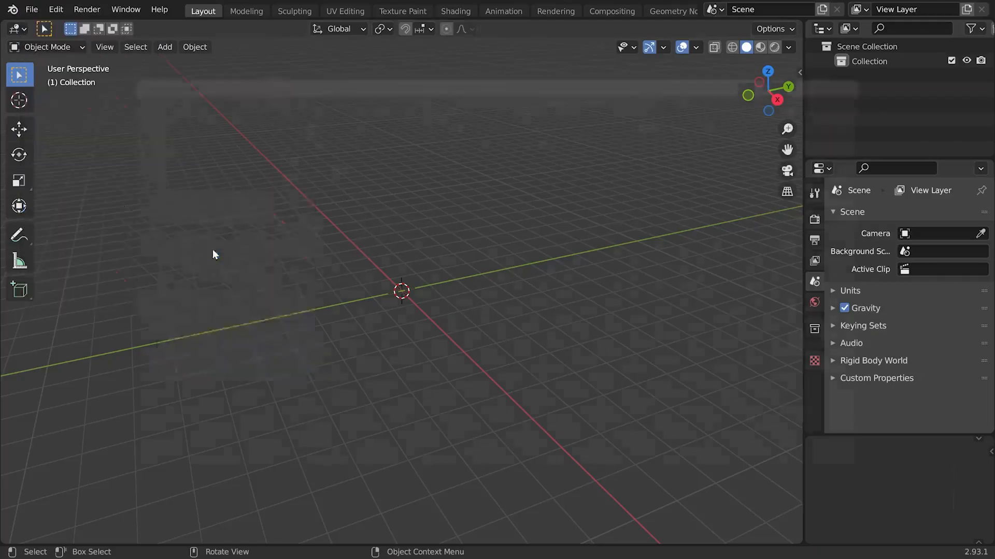
{"action": "left_click", "coordinate": [328, 141]}
{"action": "left_click", "coordinate": [339, 155]}
{"action": "double_click", "coordinate": [342, 156]}
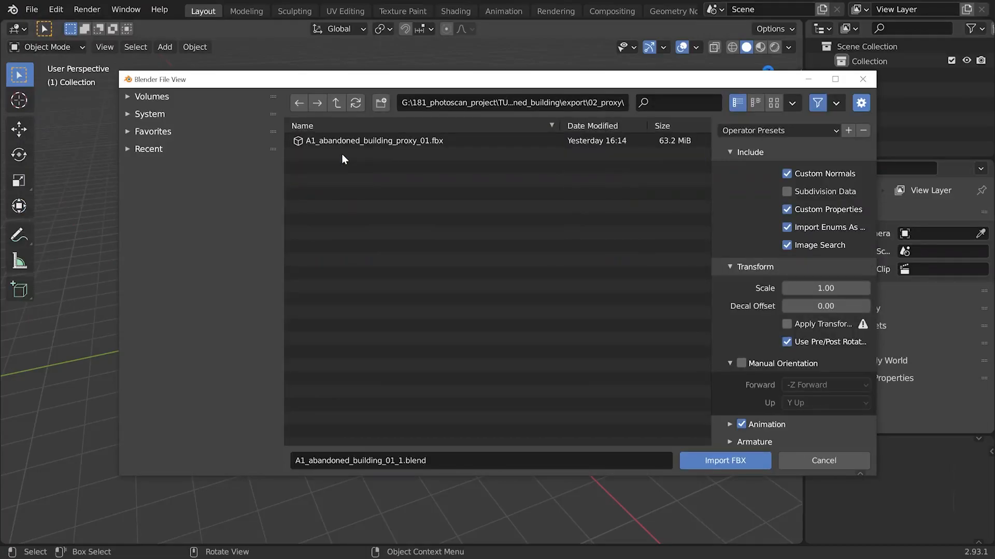
{"action": "left_click", "coordinate": [344, 144]}
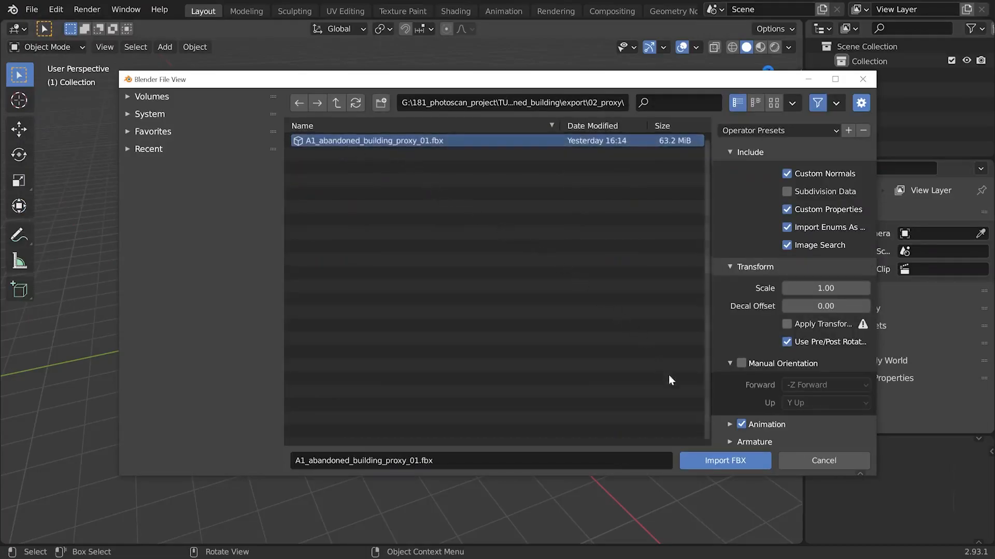
{"action": "left_click", "coordinate": [724, 461]}
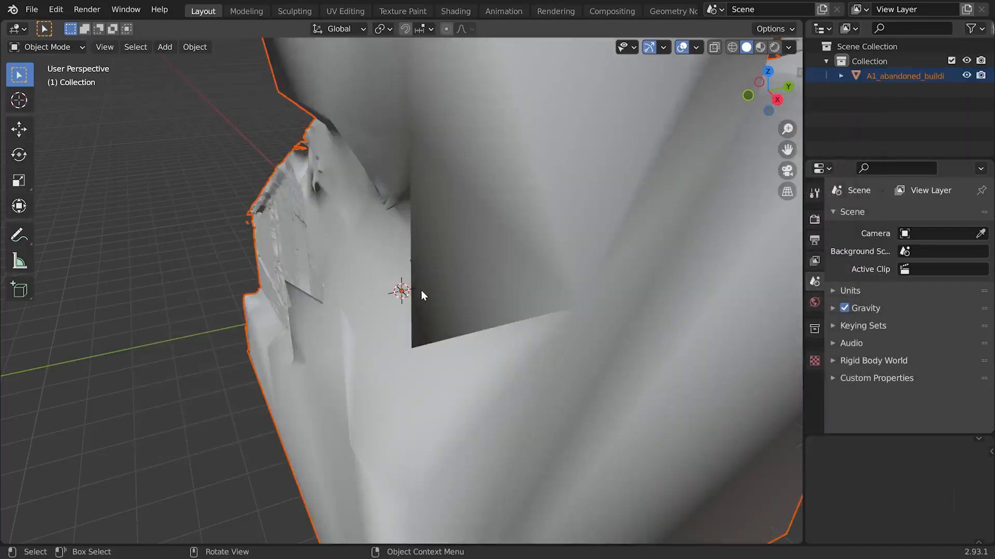
Step: Show the Statistics overlay to check the building's polygon count, and hide it again
{"action": "scroll", "coordinate": [421, 290], "scroll_direction": "down", "scroll_amount": 8}
{"action": "middle_click_drag", "start_coordinate": [426, 284], "coordinate": [356, 315]}
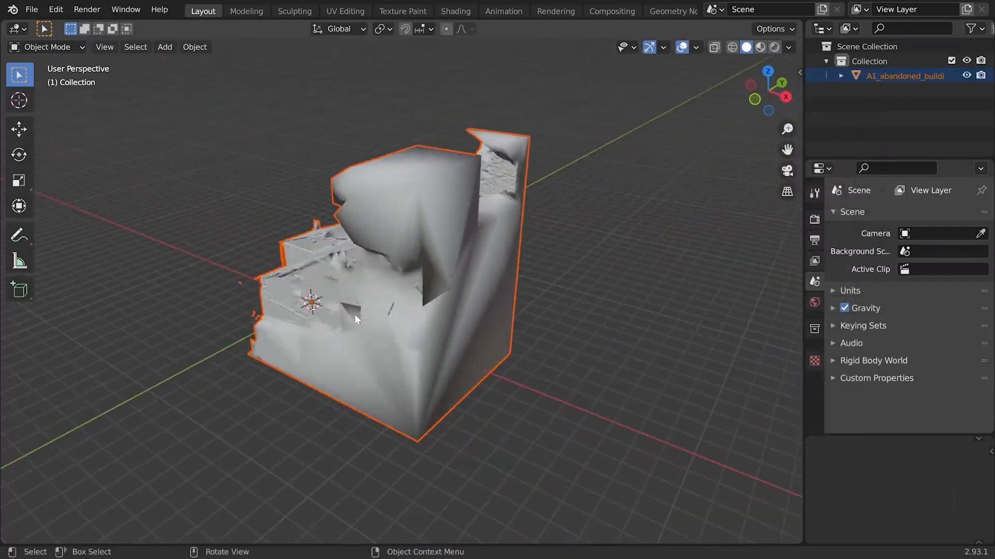
{"action": "left_click_drag", "start_coordinate": [291, 278], "coordinate": [440, 261], "text": "alt"}
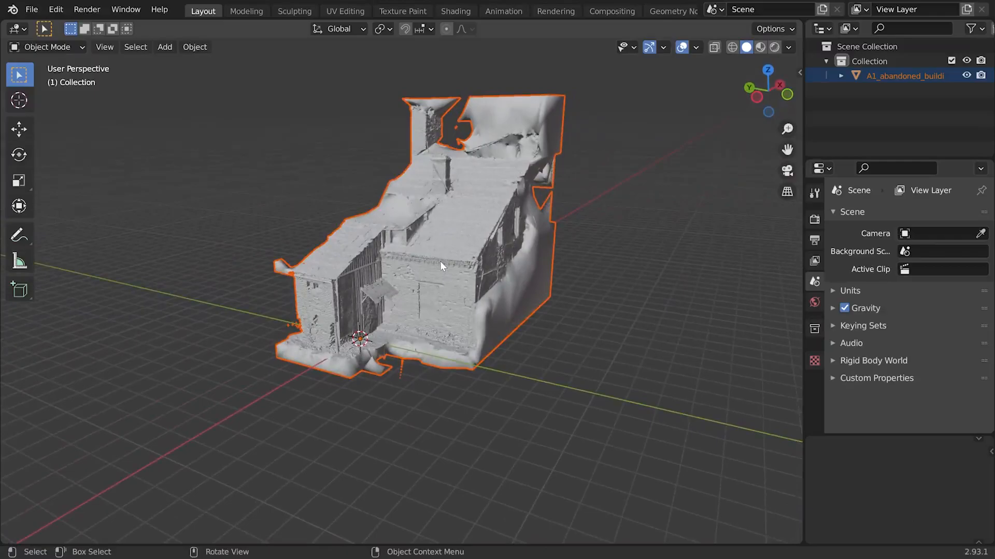
{"action": "left_click", "coordinate": [696, 48]}
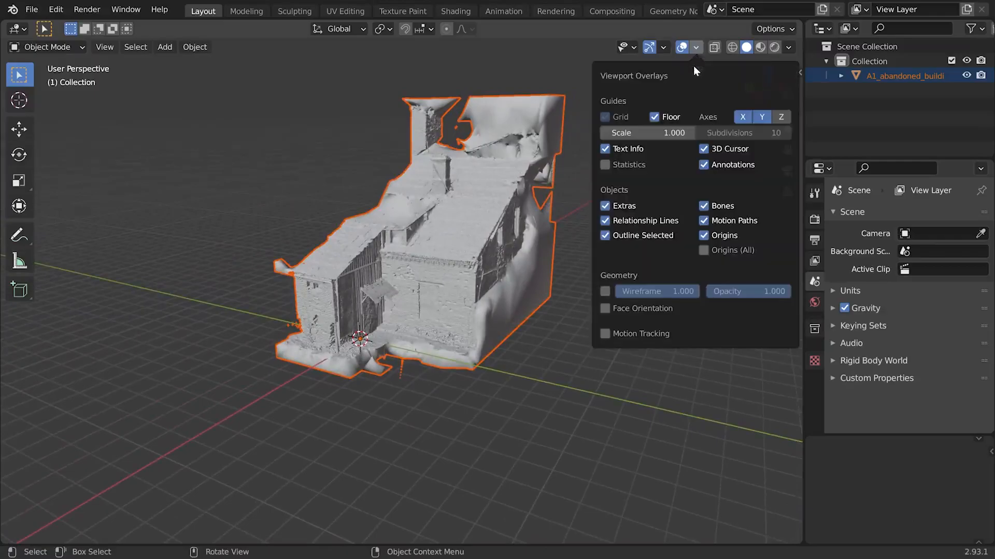
{"action": "left_click", "coordinate": [632, 166]}
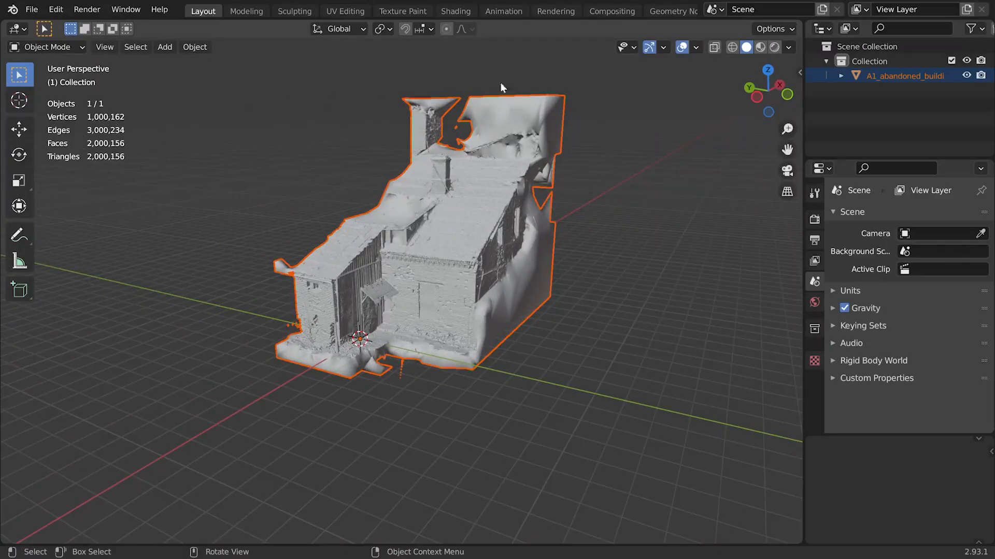
{"action": "left_click", "coordinate": [692, 48]}
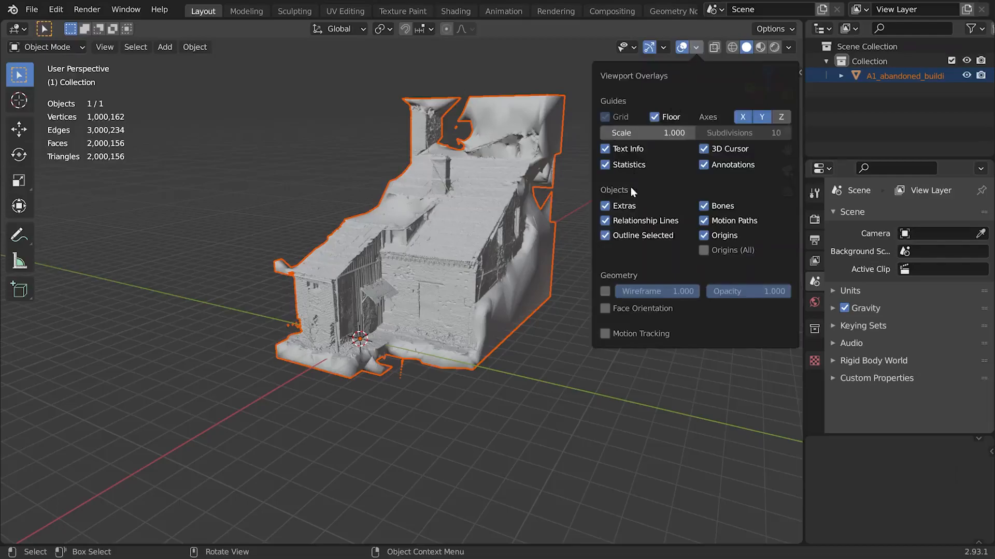
{"action": "left_click", "coordinate": [628, 165]}
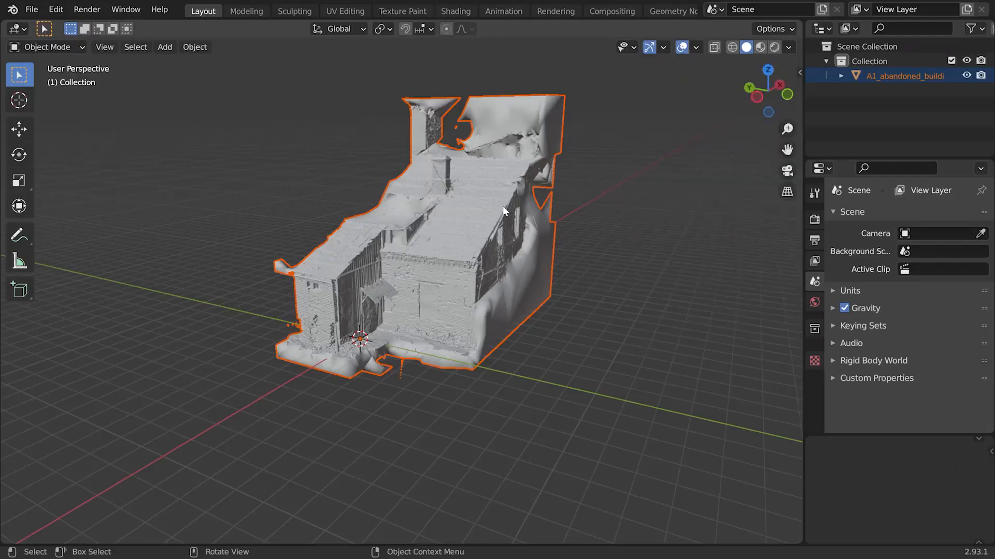
{"action": "key", "text": "shift"}
{"action": "key", "text": "r"}
{"action": "key", "text": "r"}
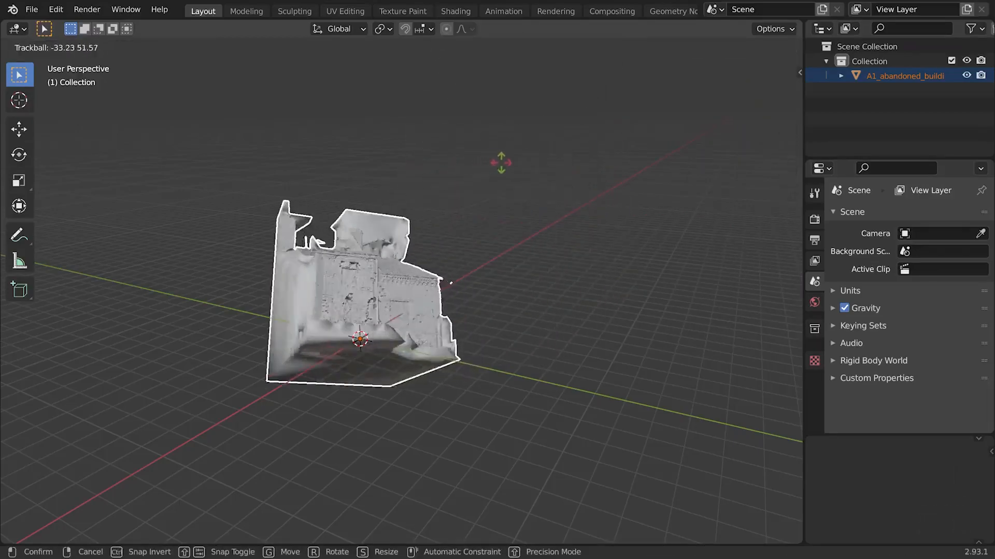
{"action": "right_click", "coordinate": [457, 193]}
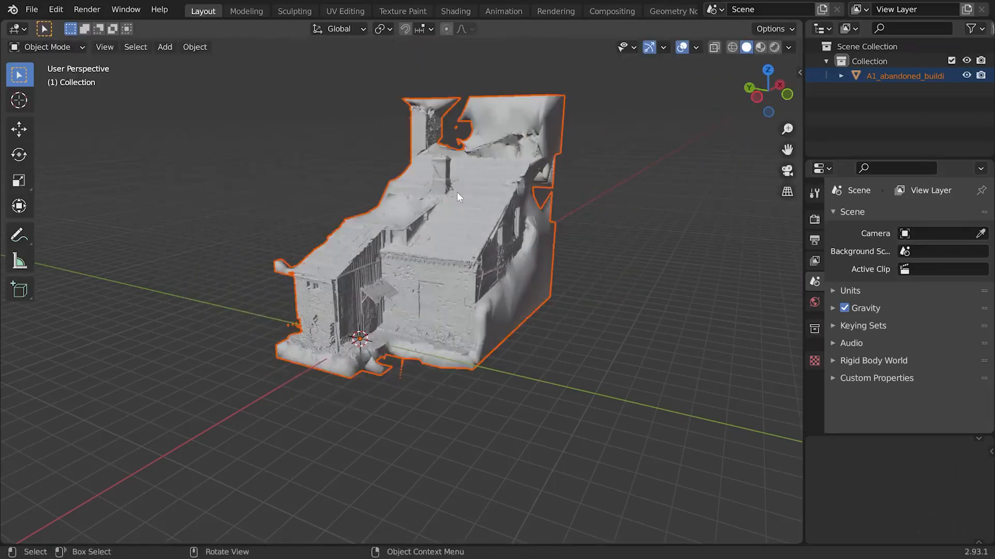
Step: Try a free trackball rotation of the building while watching its transform values
{"action": "left_click", "coordinate": [473, 219]}
{"action": "key", "text": "n"}
{"action": "key", "text": "r"}
{"action": "key", "text": "r"}
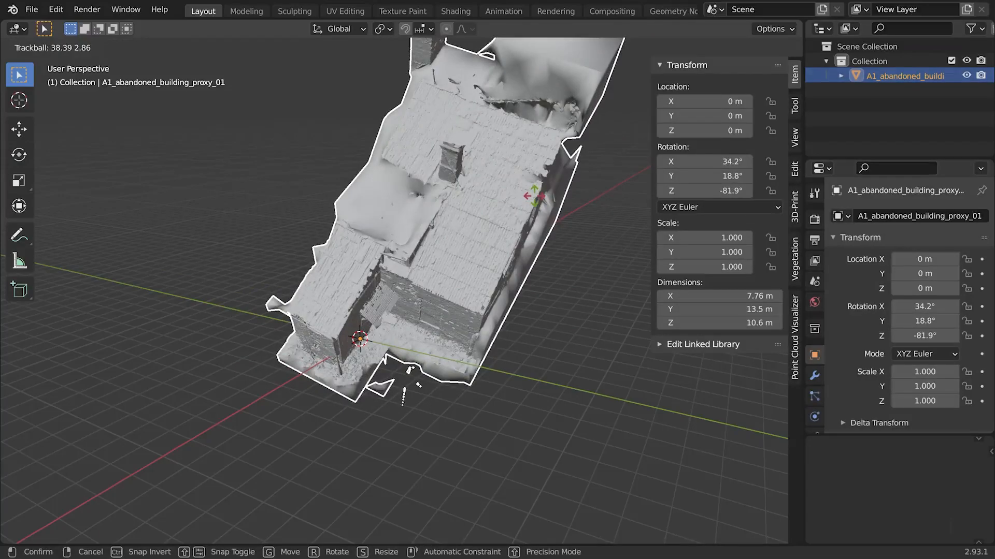
{"action": "right_click", "coordinate": [535, 199]}
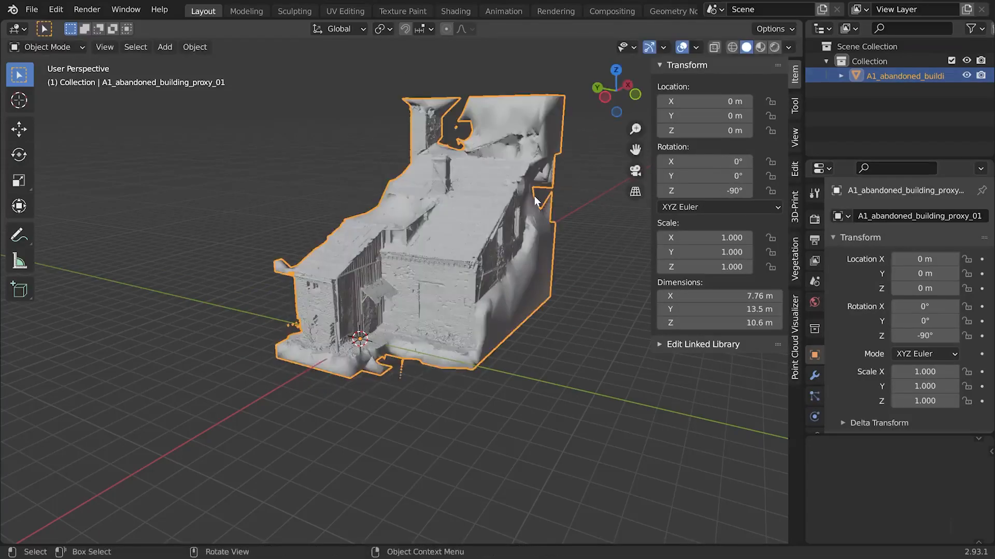
{"action": "key", "text": "n"}
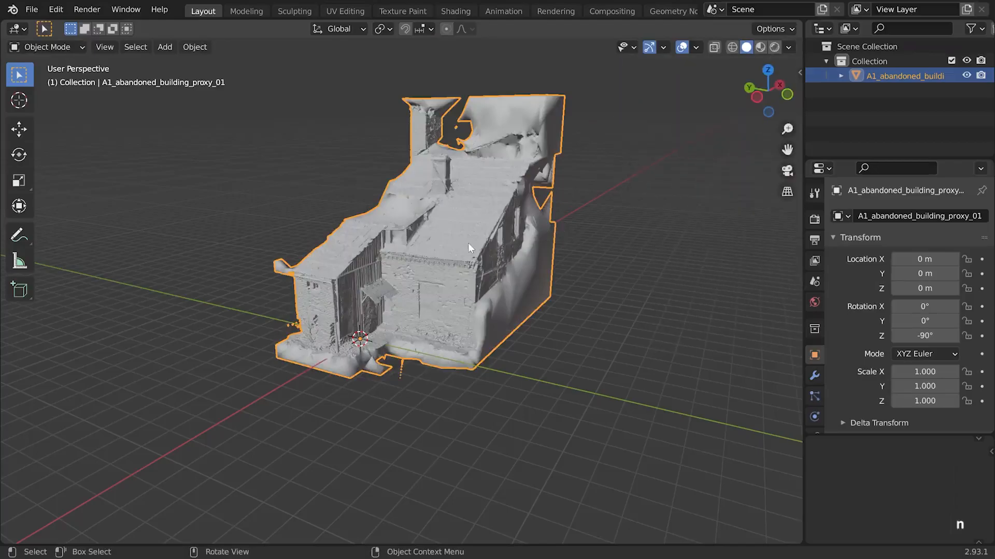
Step: Add a Plain Axes empty at the building's front and move it above the roof to about X 2.16, Y -1.46, Z 6.47 m
{"action": "right_click", "coordinate": [433, 251], "text": "shift"}
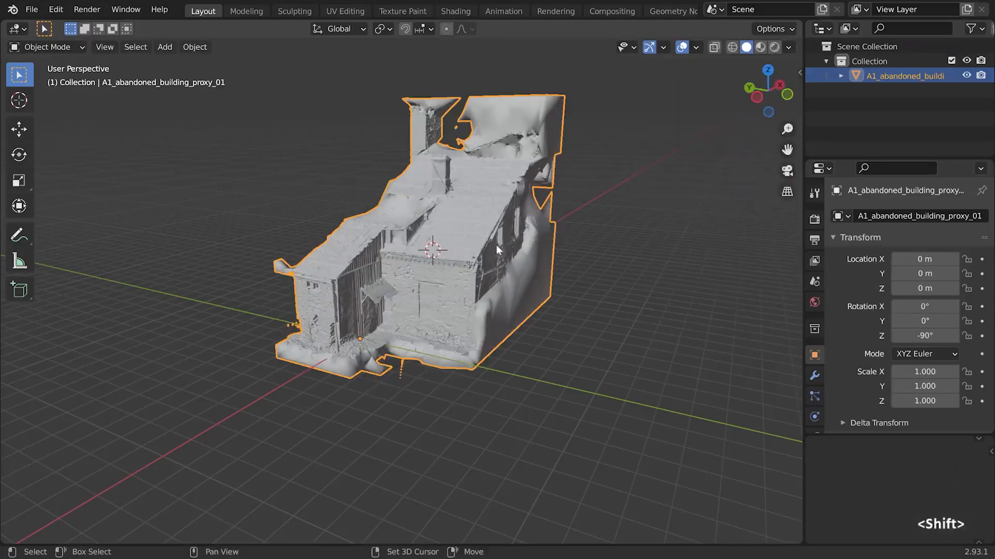
{"action": "key", "text": "shift+a"}
{"action": "mouse_move", "coordinate": [514, 385]}
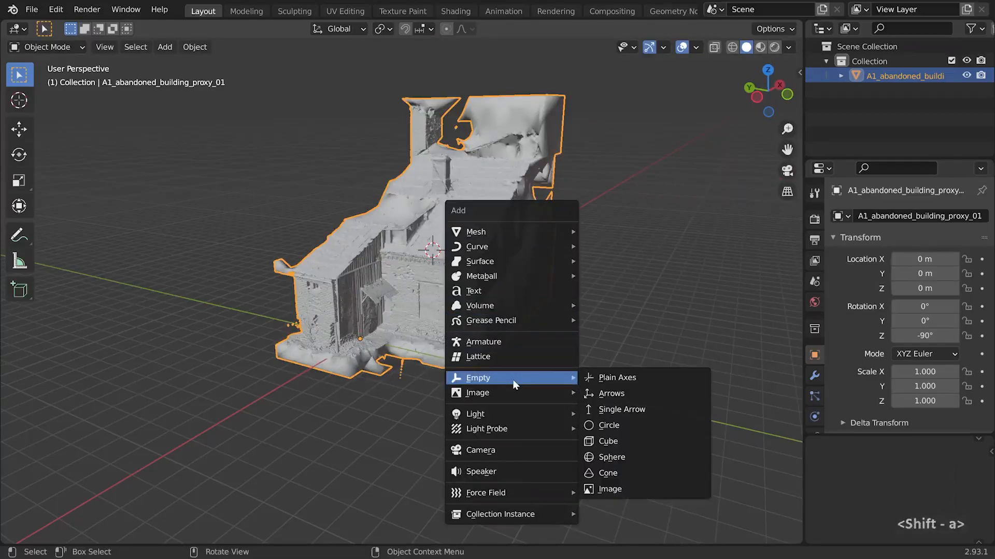
{"action": "left_click", "coordinate": [618, 377]}
{"action": "key", "text": "g"}
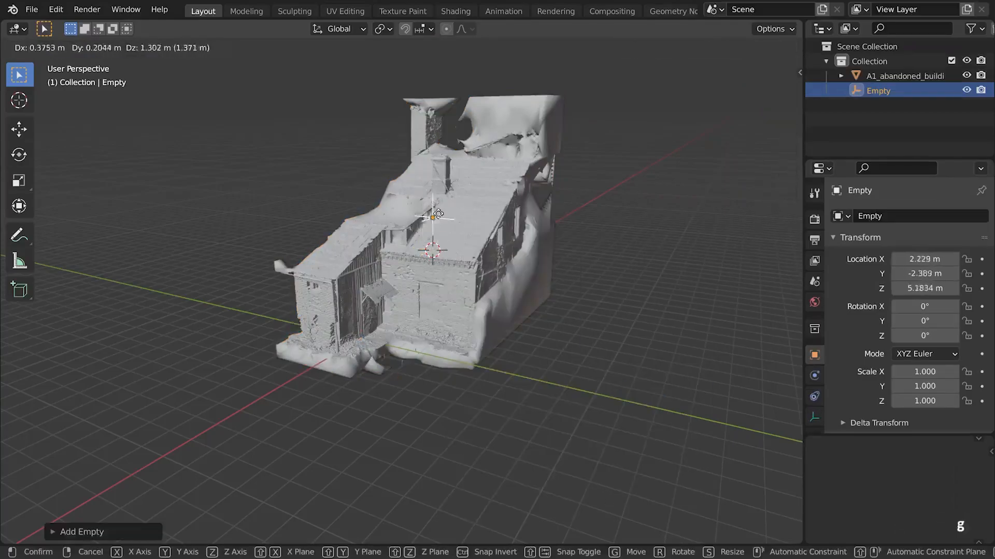
{"action": "left_click", "coordinate": [405, 183]}
Step: Parent the building to the empty using the Object parent type
{"action": "middle_click_drag", "start_coordinate": [406, 183], "coordinate": [412, 205]}
{"action": "left_click", "coordinate": [414, 224]}
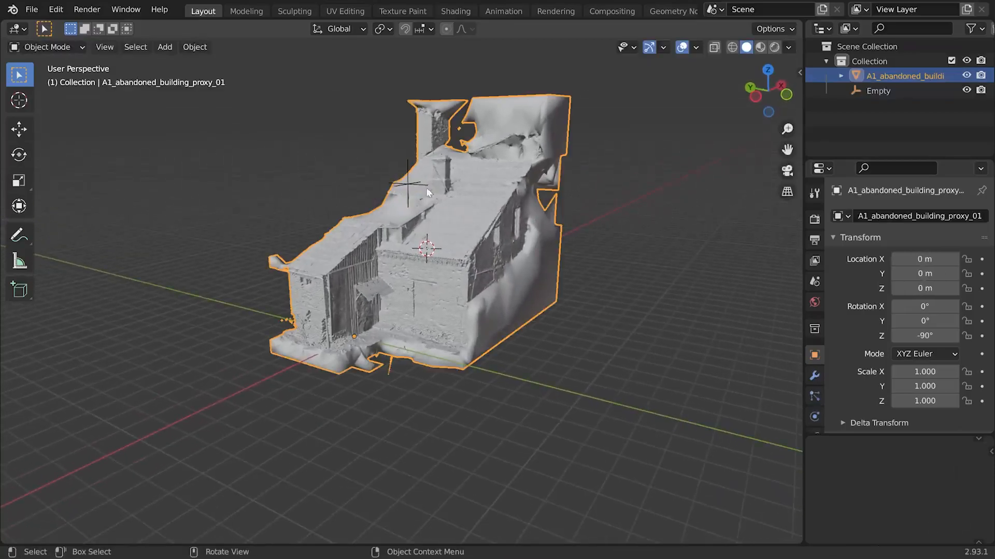
{"action": "left_click", "coordinate": [418, 185], "text": "shift"}
{"action": "right_click", "coordinate": [565, 164]}
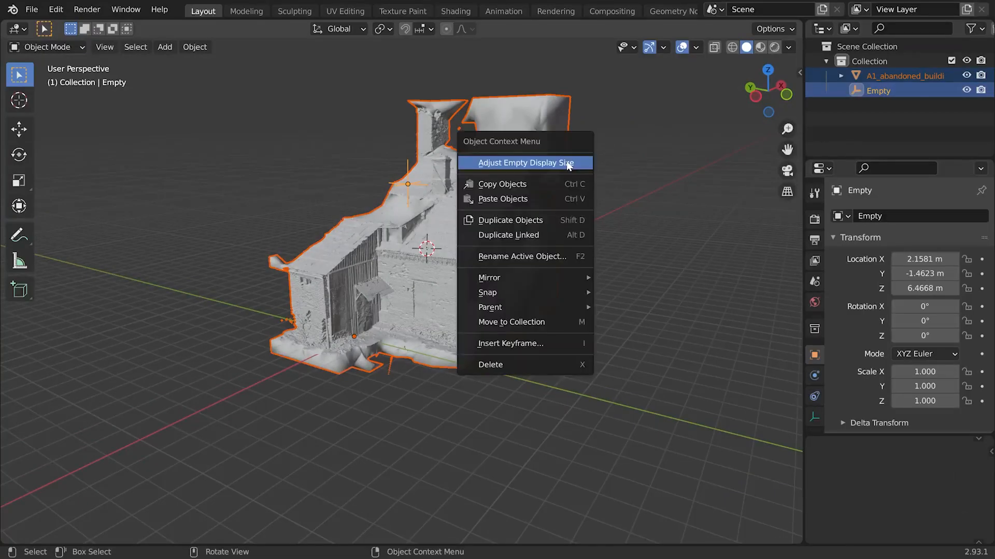
{"action": "mouse_move", "coordinate": [525, 308]}
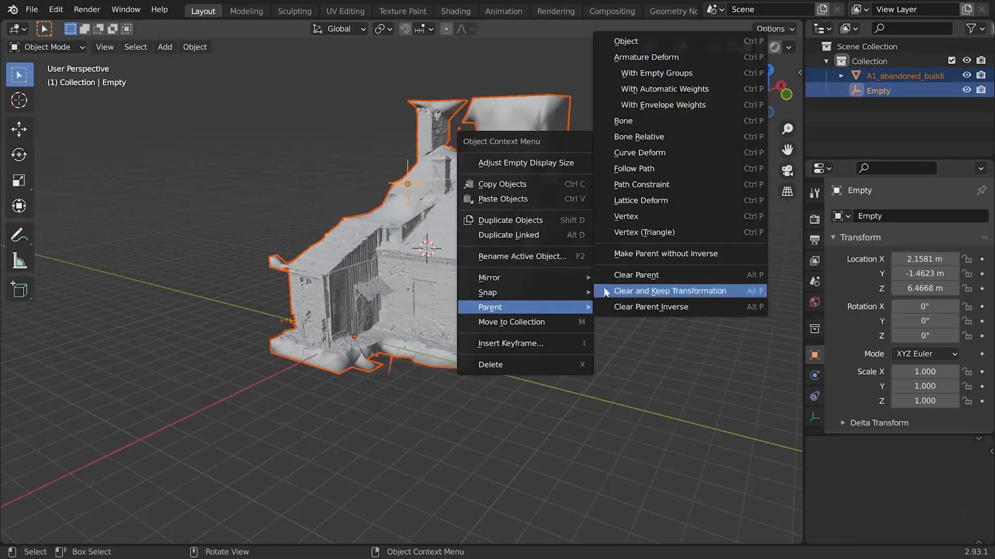
{"action": "left_click", "coordinate": [622, 44]}
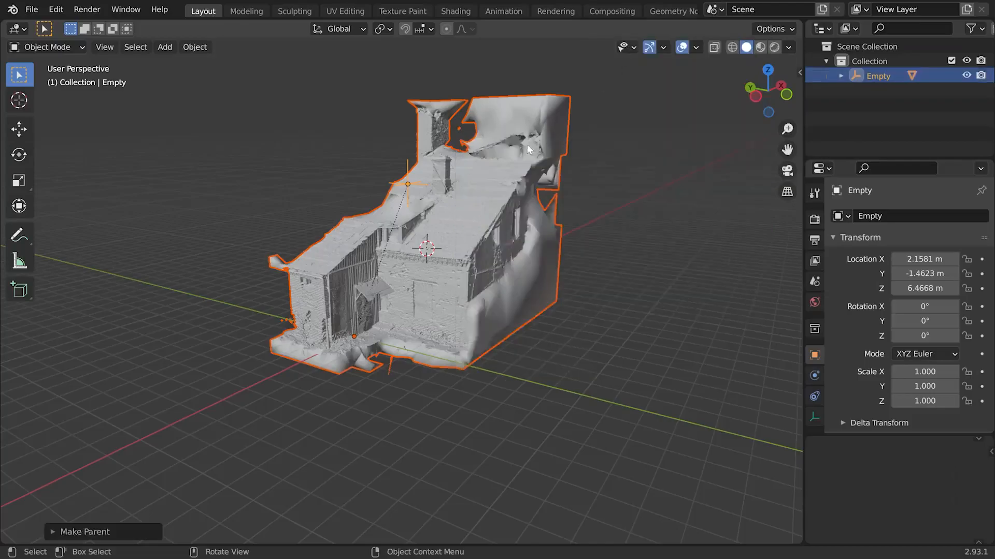
Step: Rotate the empty freely with the trackball to about X 9°, Y -17°, Z -23°, tilting the parented building with it
{"action": "left_click", "coordinate": [409, 165]}
{"action": "left_click", "coordinate": [409, 167]}
{"action": "key", "text": "r"}
{"action": "key", "text": "r"}
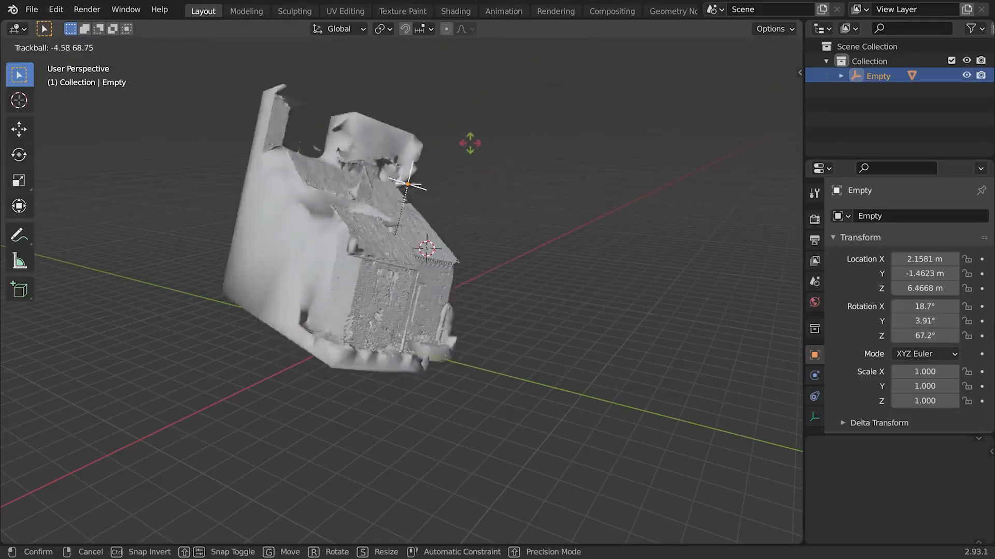
{"action": "left_click", "coordinate": [402, 293]}
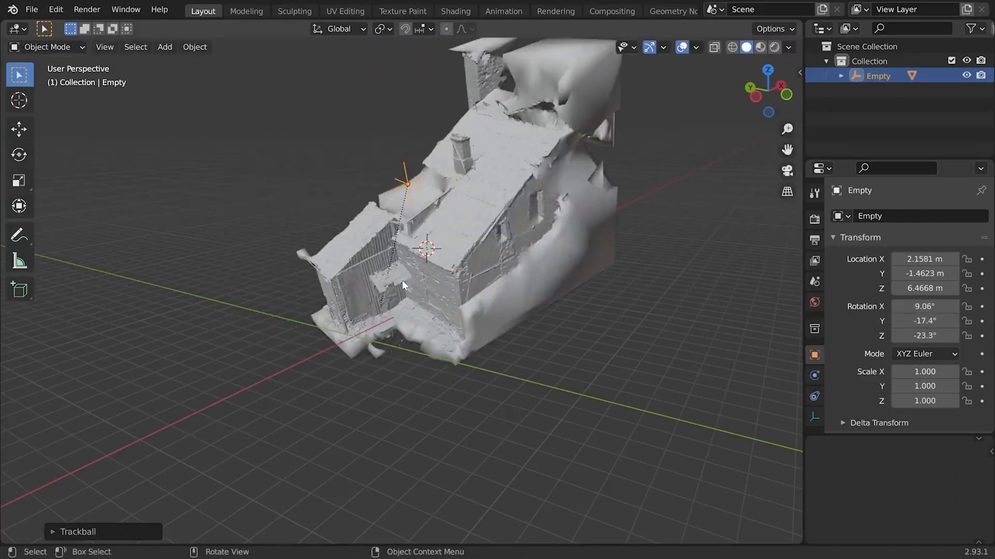
{"action": "scroll", "coordinate": [402, 275], "scroll_direction": "up", "scroll_amount": 1}
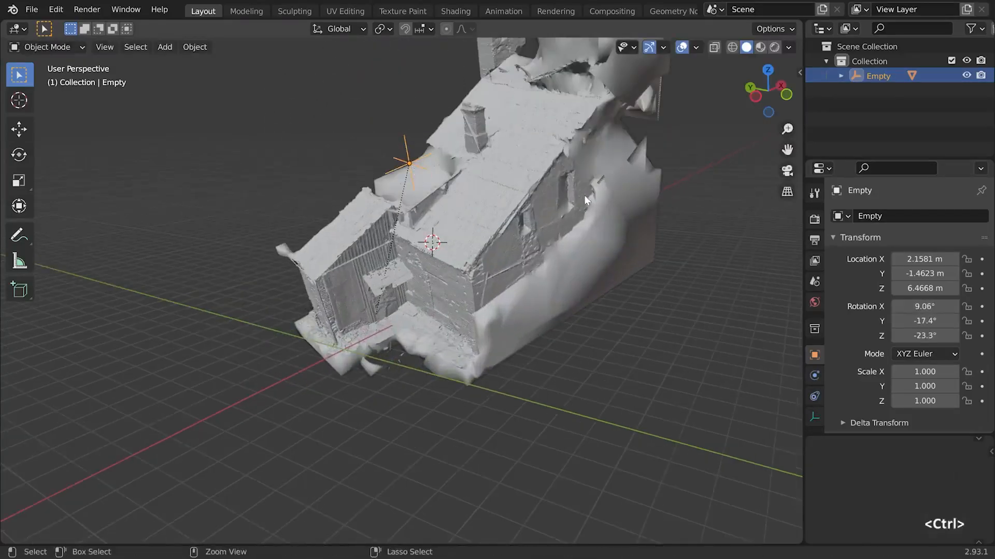
Step: Undo the empty's rotation, the parenting and the empty itself
{"action": "key", "text": "ctrl+z"}
{"action": "key", "text": "ctrl+z"}
{"action": "key", "text": "ctrl+z"}
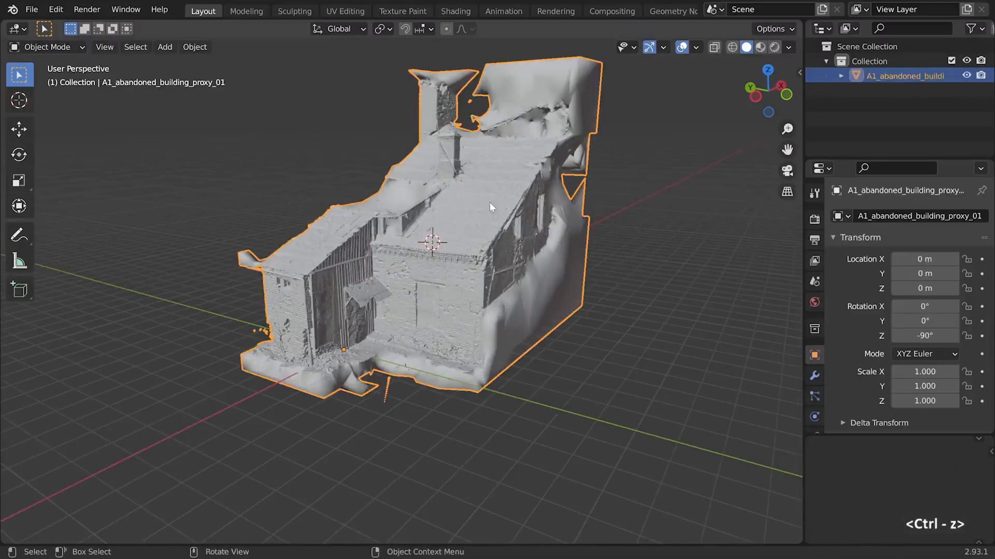
Step: Deselect everything, then measure the front doorway's width and the brick front wall's corner height, removing each measurement
{"action": "key", "text": "alt+a"}
{"action": "left_click_drag", "start_coordinate": [436, 210], "coordinate": [446, 228], "text": "alt+shift"}
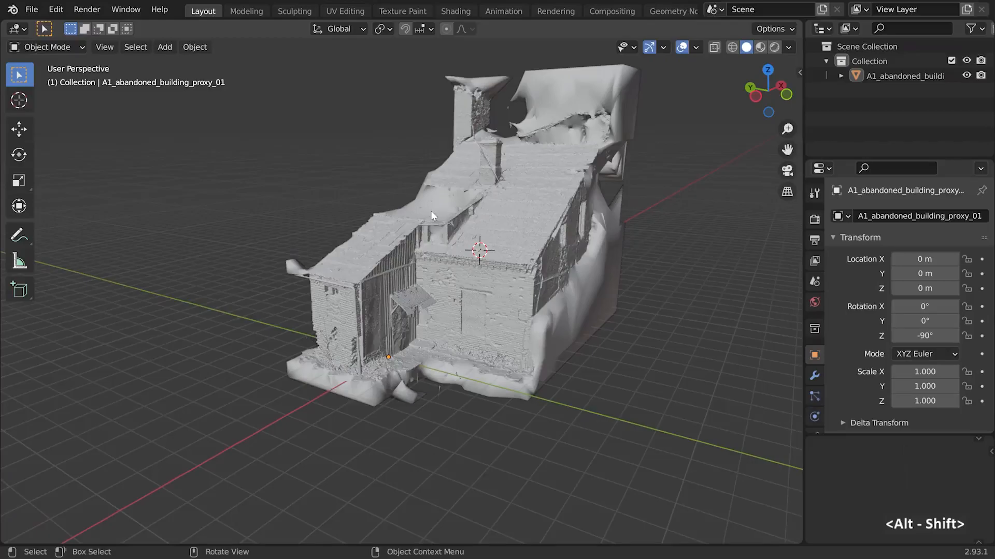
{"action": "scroll", "coordinate": [430, 210], "scroll_direction": "up", "scroll_amount": 3}
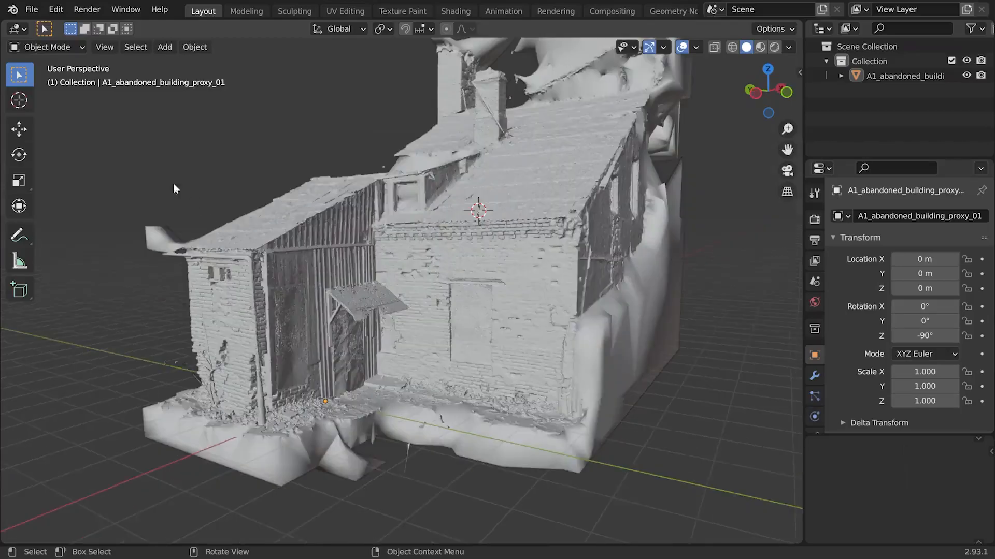
{"action": "key", "text": "t"}
{"action": "key", "text": "t"}
{"action": "left_click", "coordinate": [19, 263]}
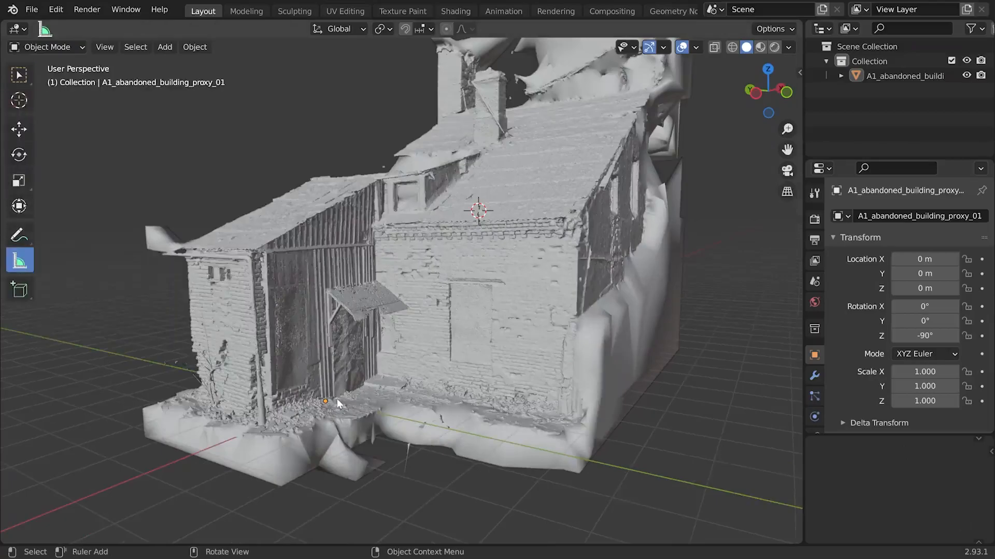
{"action": "left_click_drag", "start_coordinate": [335, 398], "coordinate": [372, 380]}
{"action": "key", "text": "ctrl+z"}
{"action": "left_click_drag", "start_coordinate": [569, 416], "coordinate": [573, 220]}
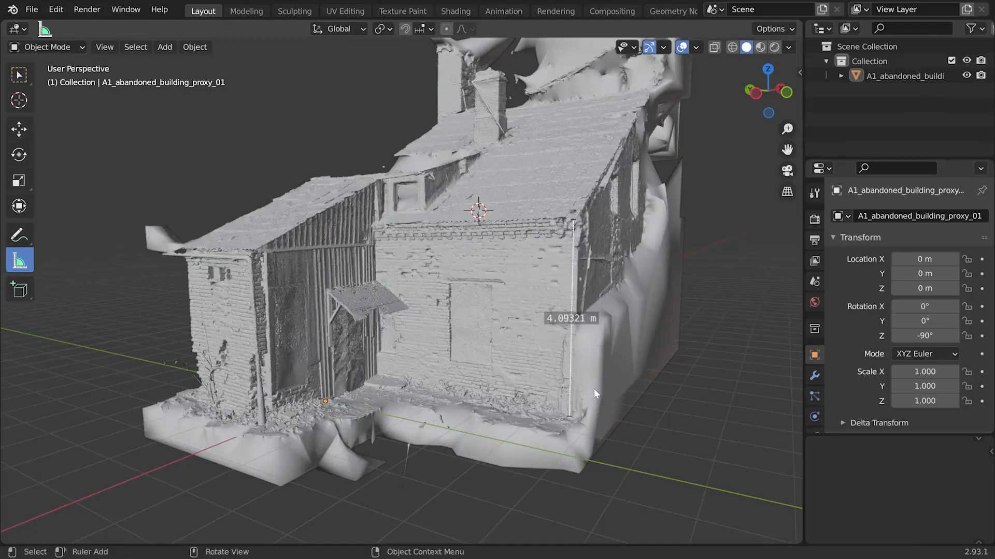
{"action": "key", "text": "ctrl+z"}
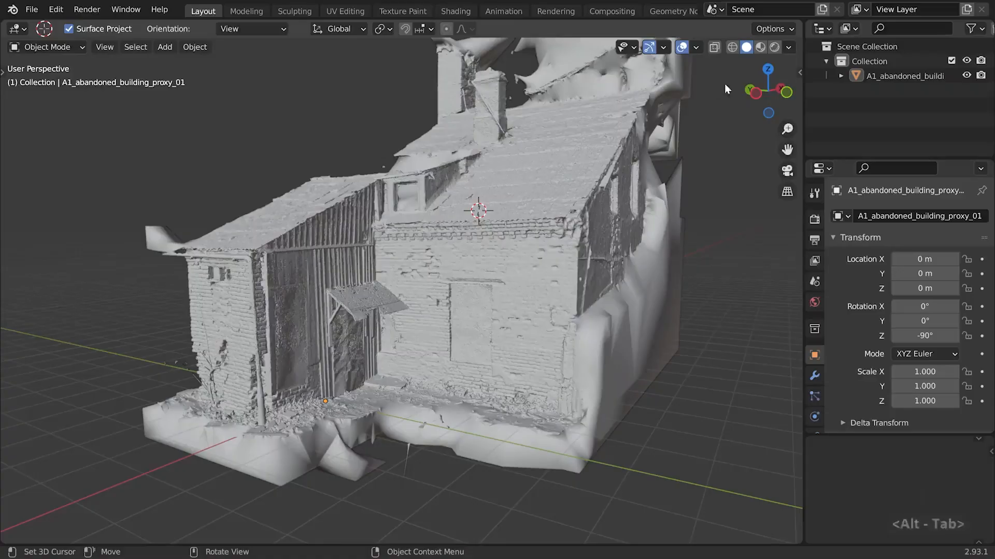
Step: Display the building's vertex colors in the solid viewport shading and turn off Specular Lighting
{"action": "left_click", "coordinate": [788, 47]}
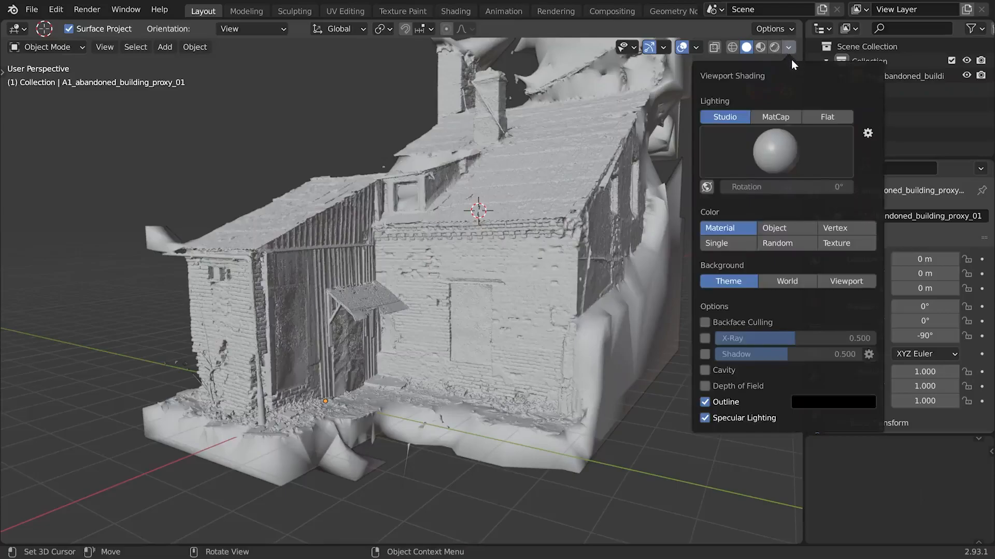
{"action": "left_click", "coordinate": [836, 228]}
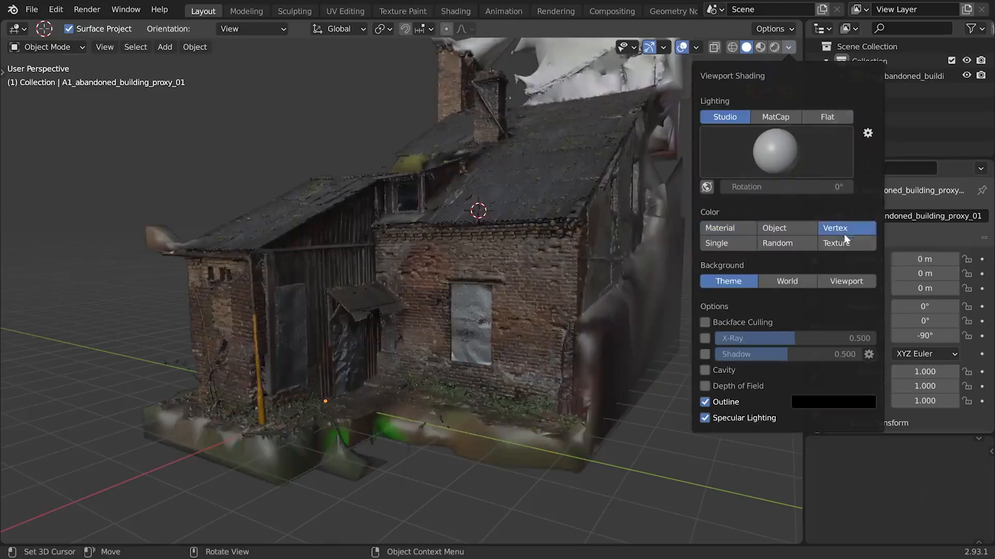
{"action": "left_click", "coordinate": [763, 419]}
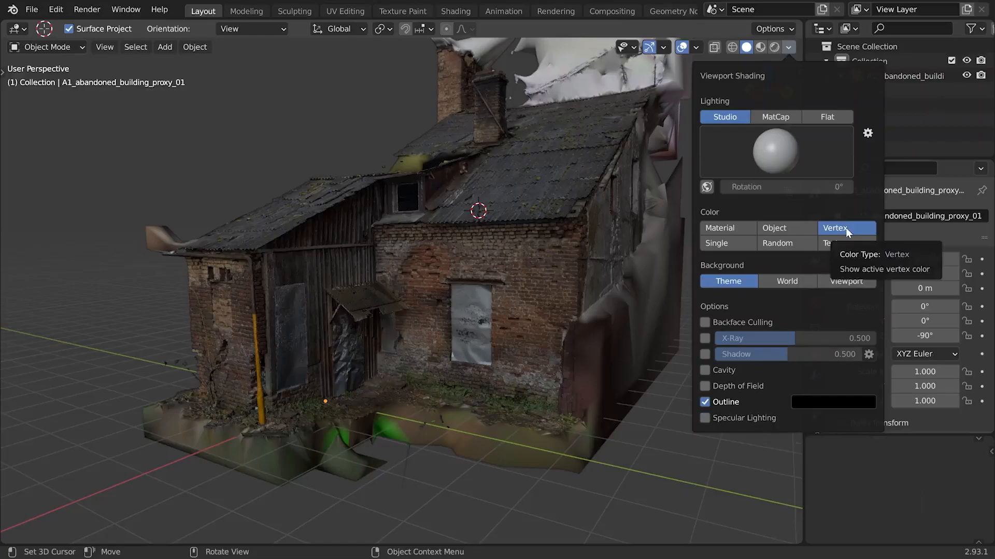
Step: Set the solid shading color to Material and view the building in Material Preview and Rendered shading
{"action": "left_click", "coordinate": [729, 230]}
{"action": "left_click", "coordinate": [814, 219]}
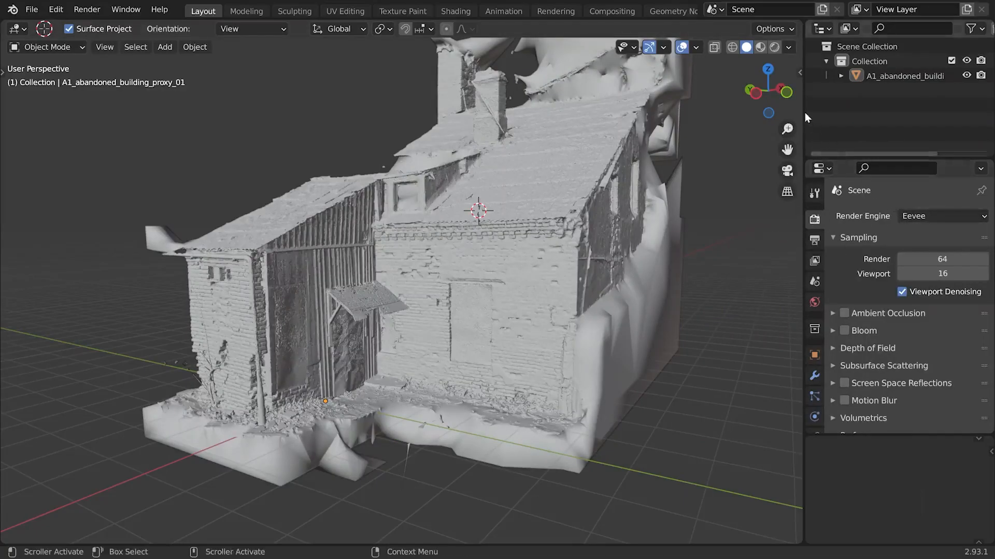
{"action": "left_click", "coordinate": [762, 47]}
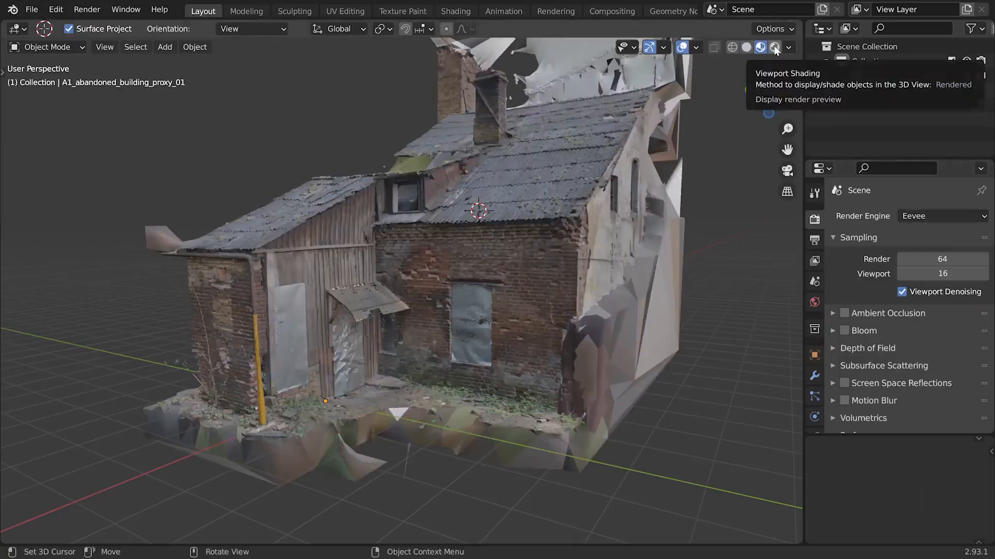
{"action": "left_click", "coordinate": [774, 47]}
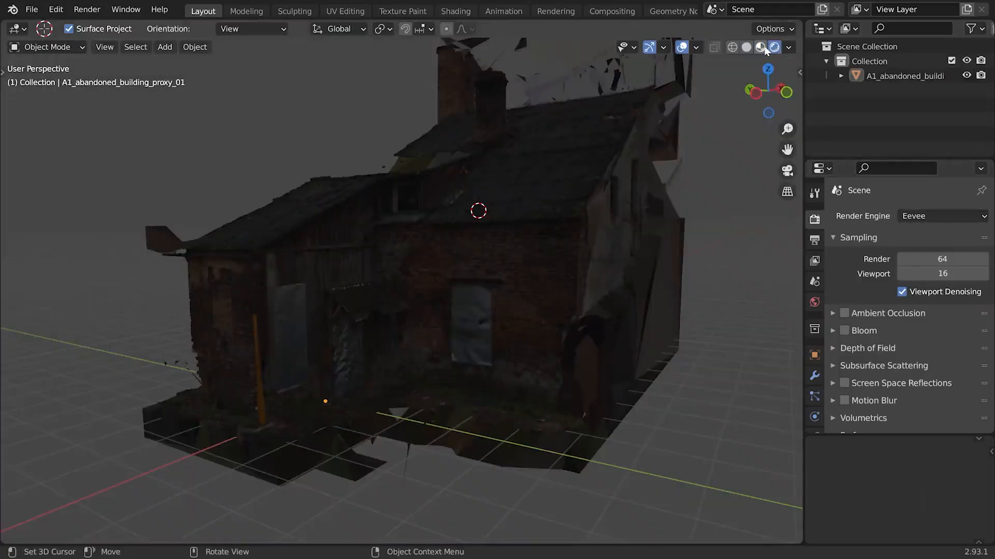
Step: Return the viewport to Material Preview shading and rotate its environment lighting
{"action": "left_click", "coordinate": [761, 47]}
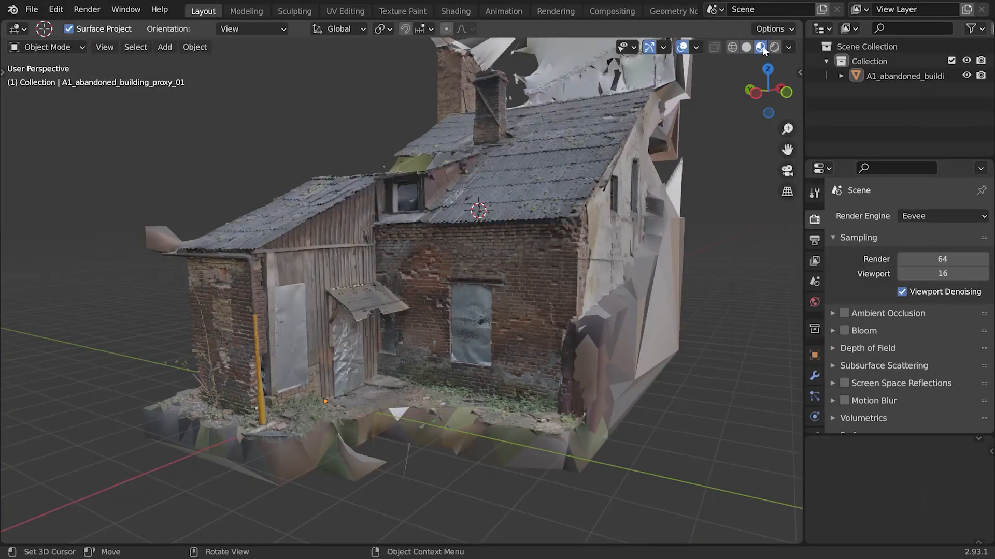
{"action": "left_click", "coordinate": [788, 47]}
{"action": "mouse_move", "coordinate": [786, 205]}
{"action": "left_mouse_down"}
{"action": "mouse_move", "coordinate": [605, 204]}
{"action": "mouse_move", "coordinate": [790, 204]}
{"action": "left_mouse_up"}
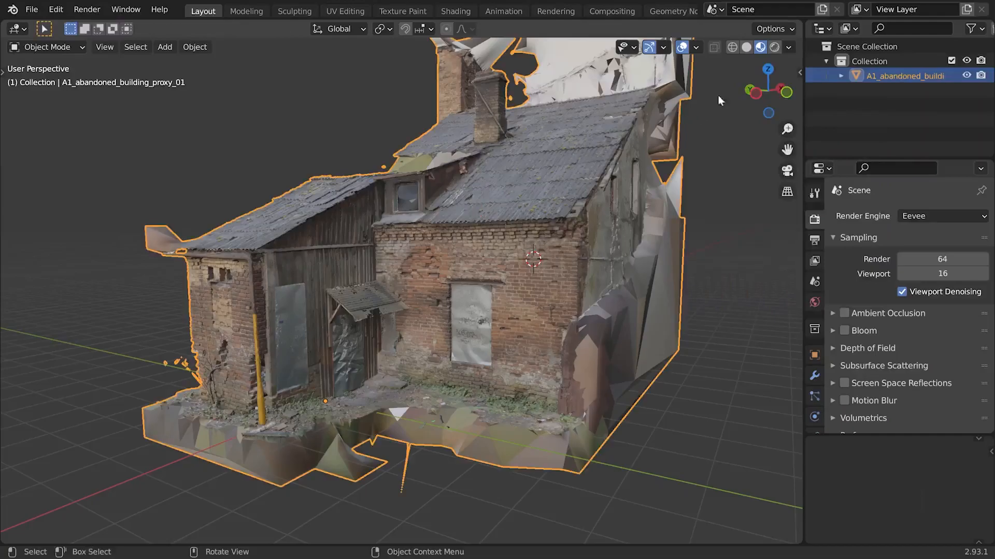
Step: Split the 3D viewport and show the building's material nodes in a Shader Editor beside it, with the sidebar hidden
{"action": "left_click_drag", "start_coordinate": [801, 23], "coordinate": [374, 94]}
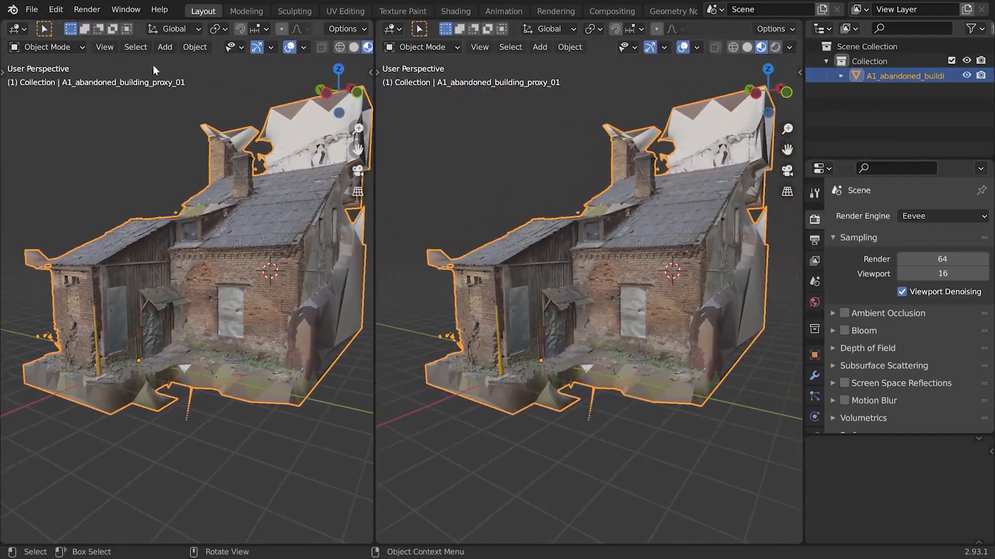
{"action": "left_click", "coordinate": [17, 28]}
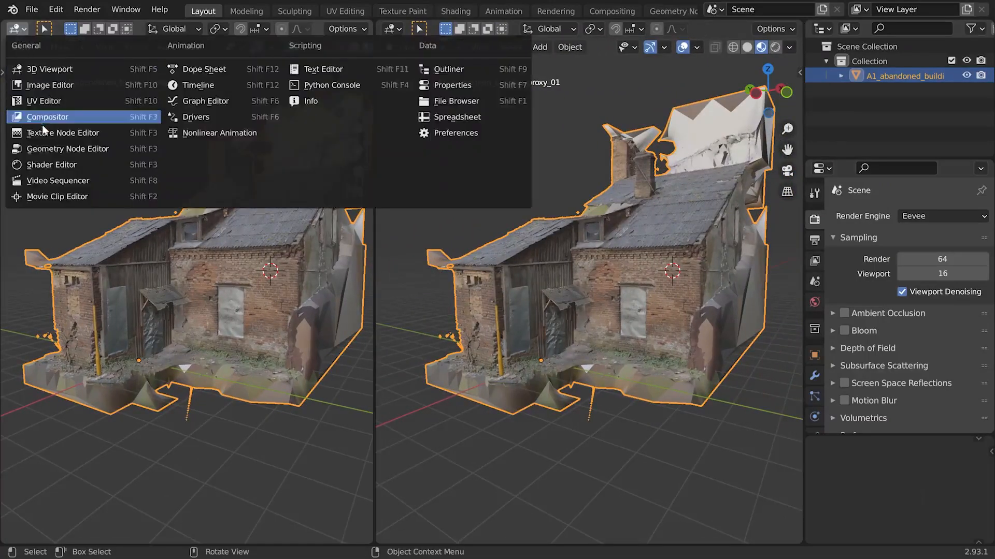
{"action": "left_click", "coordinate": [48, 161]}
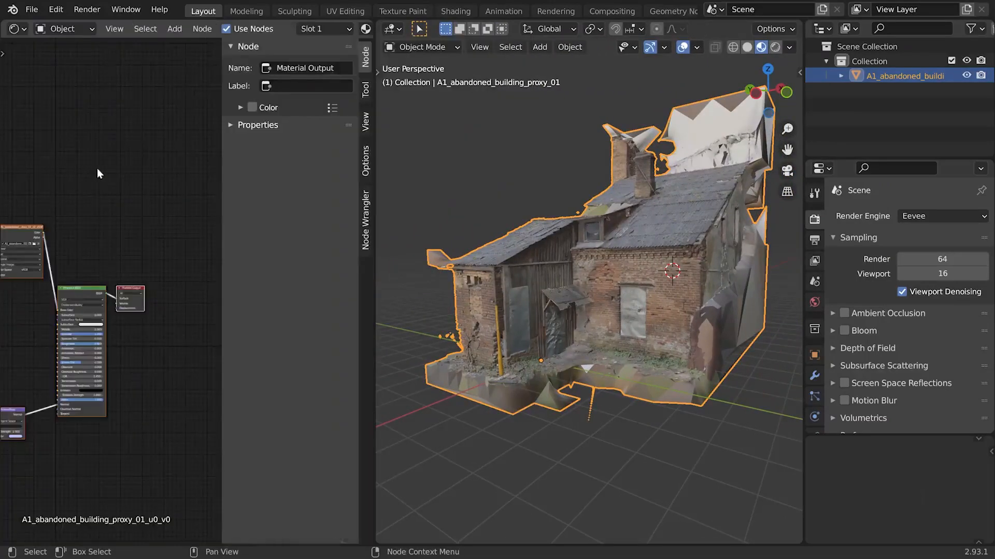
{"action": "key", "text": "n"}
{"action": "middle_click_drag", "start_coordinate": [102, 253], "coordinate": [189, 199]}
{"action": "scroll", "coordinate": [217, 240], "scroll_direction": "up", "scroll_amount": 8}
{"action": "scroll", "coordinate": [226, 237], "scroll_direction": "up", "scroll_amount": 1}
{"action": "middle_click_drag", "start_coordinate": [226, 238], "coordinate": [171, 190]}
Step: Delete the Normal Map node from the building's material and set the Principled BSDF's Specular to 0
{"action": "left_click_drag", "start_coordinate": [96, 51], "coordinate": [104, 179]}
{"action": "left_click_drag", "start_coordinate": [75, 418], "coordinate": [84, 392]}
{"action": "scroll", "coordinate": [122, 412], "scroll_direction": "up", "scroll_amount": 2}
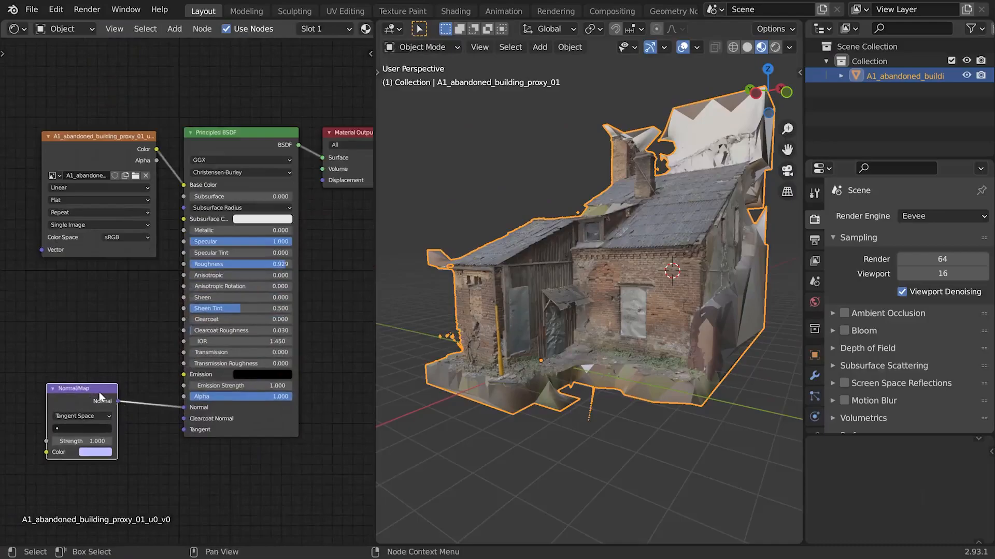
{"action": "right_click", "coordinate": [98, 392]}
{"action": "left_click", "coordinate": [93, 374]}
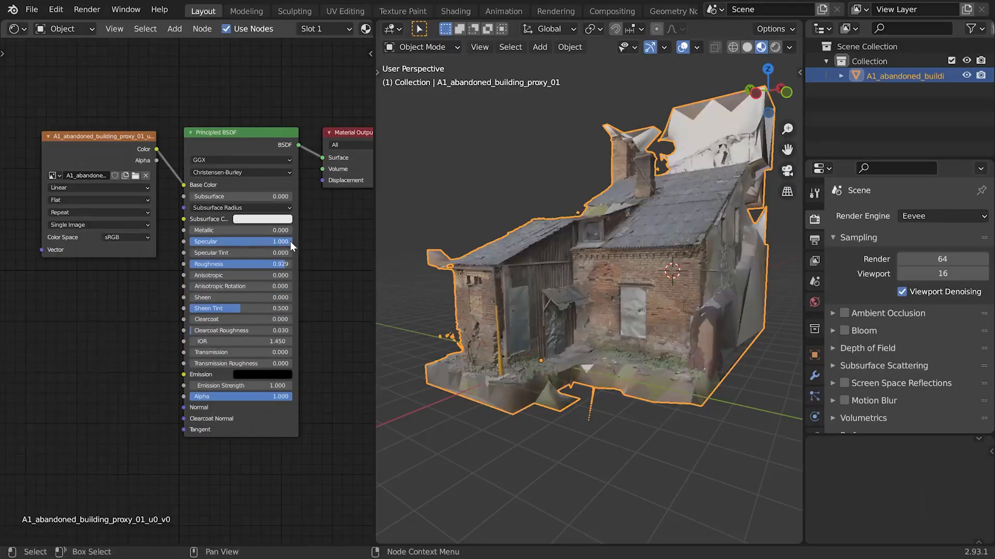
{"action": "mouse_move", "coordinate": [290, 241]}
{"action": "left_mouse_down"}
{"action": "mouse_move", "coordinate": [207, 240]}
{"action": "mouse_move", "coordinate": [306, 240]}
{"action": "mouse_move", "coordinate": [187, 239]}
{"action": "left_mouse_up"}
{"action": "scroll", "coordinate": [207, 253], "scroll_direction": "up", "scroll_amount": 1}
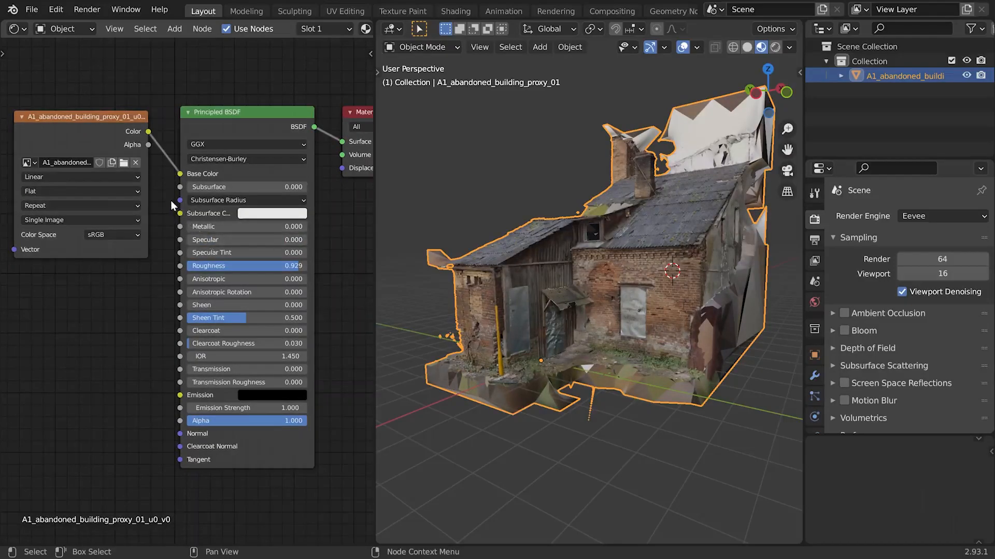
Step: Try feeding the image texture into Emission with a black Base Color, and reconnect the texture to Base Color
{"action": "left_click_drag", "start_coordinate": [179, 174], "coordinate": [178, 397]}
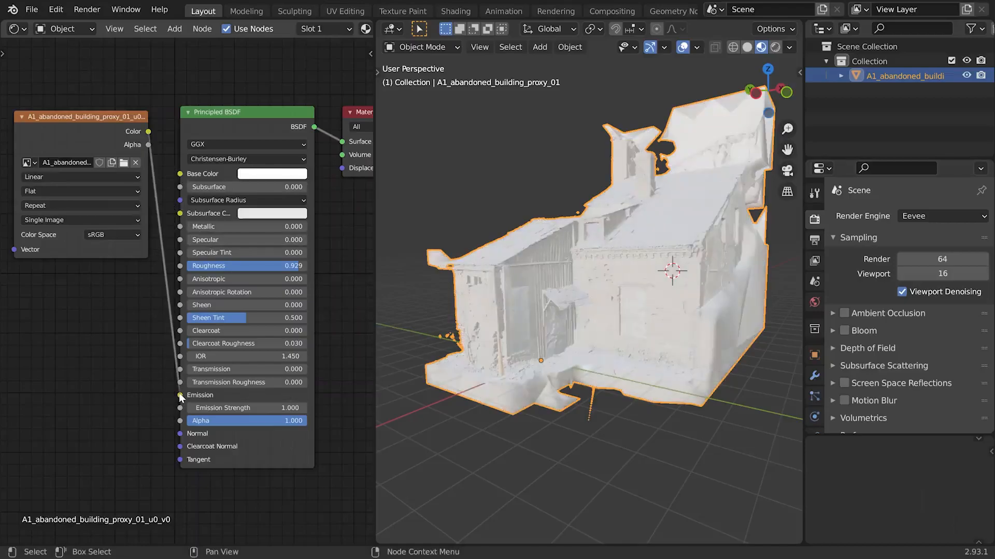
{"action": "left_click", "coordinate": [286, 174]}
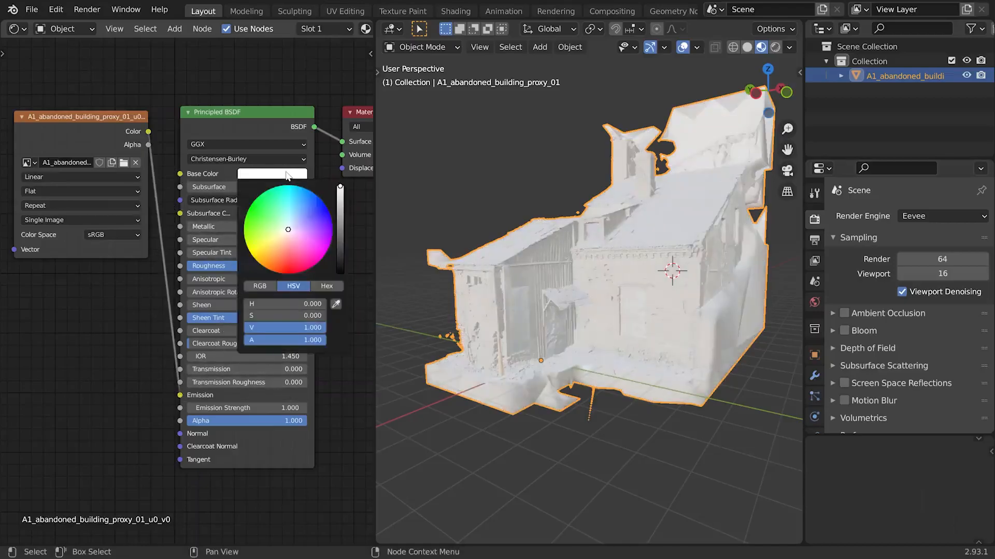
{"action": "left_click_drag", "start_coordinate": [341, 196], "coordinate": [341, 273]}
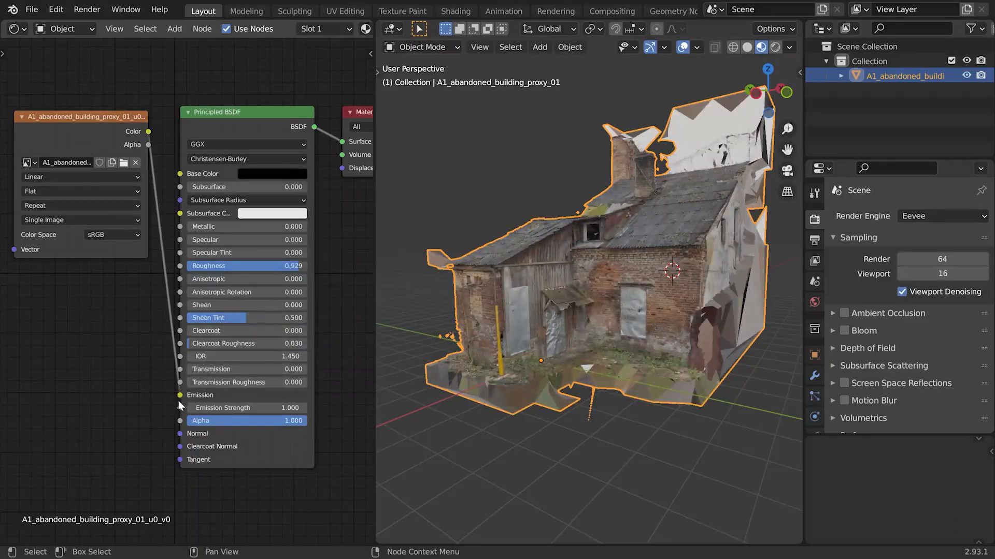
{"action": "left_click_drag", "start_coordinate": [180, 395], "coordinate": [179, 176]}
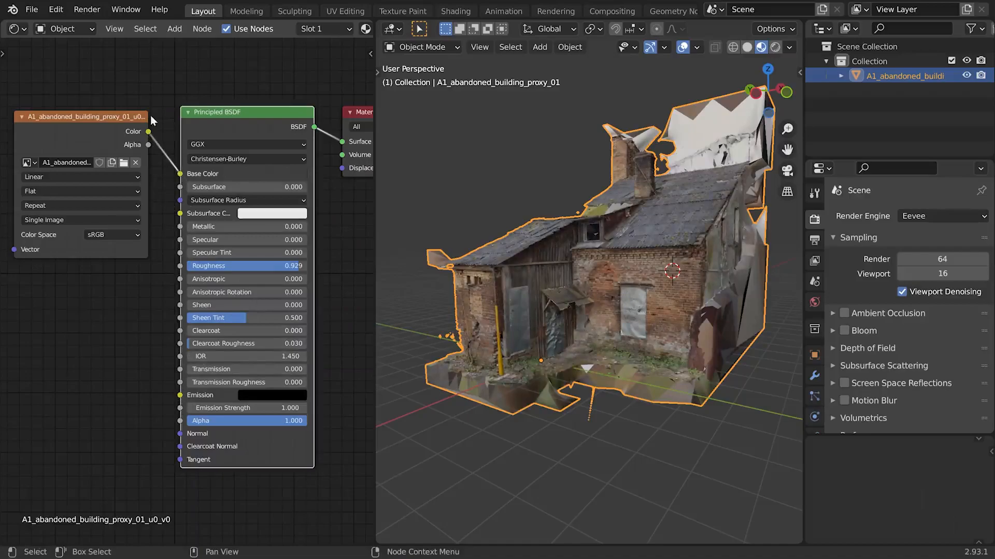
Step: Close the Shader Editor by merging its area into the 3D viewport
{"action": "left_click", "coordinate": [105, 126]}
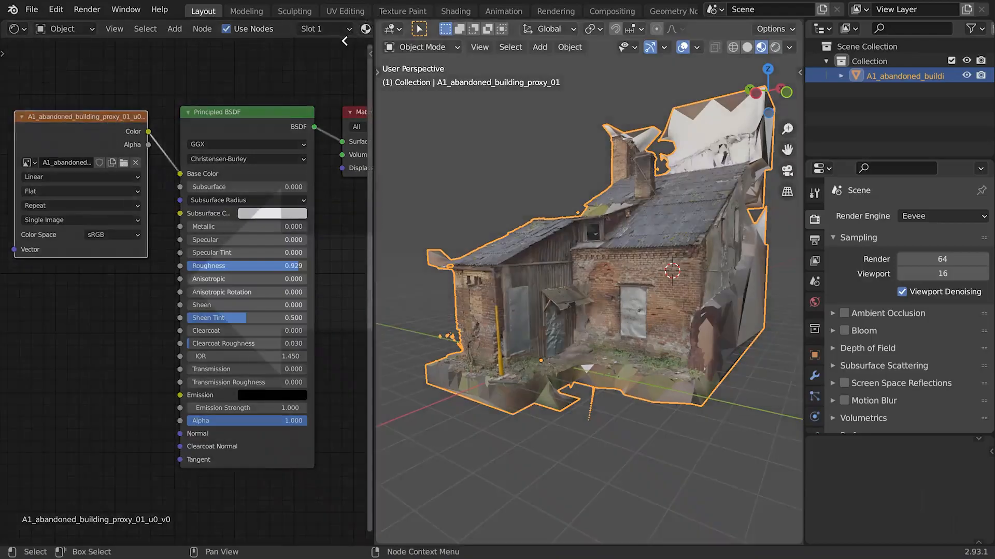
{"action": "left_click_drag", "start_coordinate": [345, 41], "coordinate": [344, 40]}
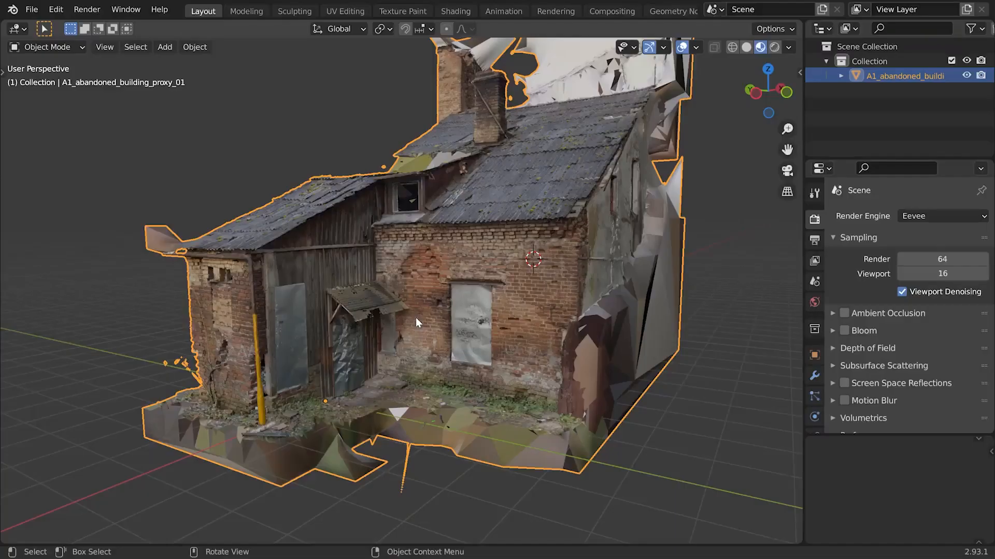
Step: Inspect the textured brick corner with the drainpipe up close and switch the viewport to Solid shading
{"action": "middle_click_drag", "start_coordinate": [412, 265], "coordinate": [485, 272], "text": "alt"}
{"action": "left_click_drag", "start_coordinate": [468, 250], "coordinate": [426, 254], "text": "alt"}
{"action": "scroll", "coordinate": [520, 217], "scroll_direction": "up", "scroll_amount": 5}
{"action": "left_click_drag", "start_coordinate": [520, 216], "coordinate": [449, 185], "text": "alt"}
{"action": "middle_click_drag", "start_coordinate": [450, 190], "coordinate": [421, 236], "text": "alt"}
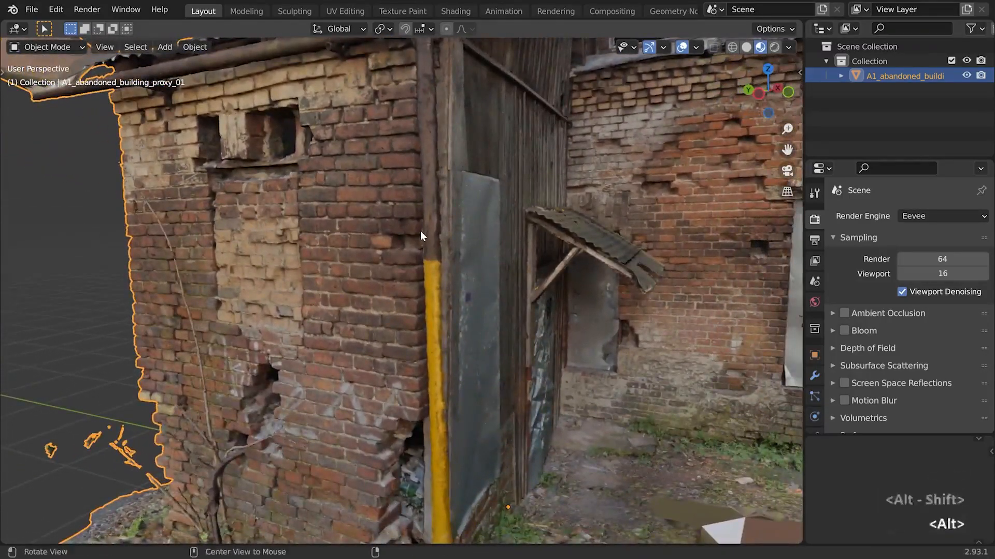
{"action": "middle_click", "coordinate": [420, 231], "text": "alt"}
{"action": "key", "text": "z"}
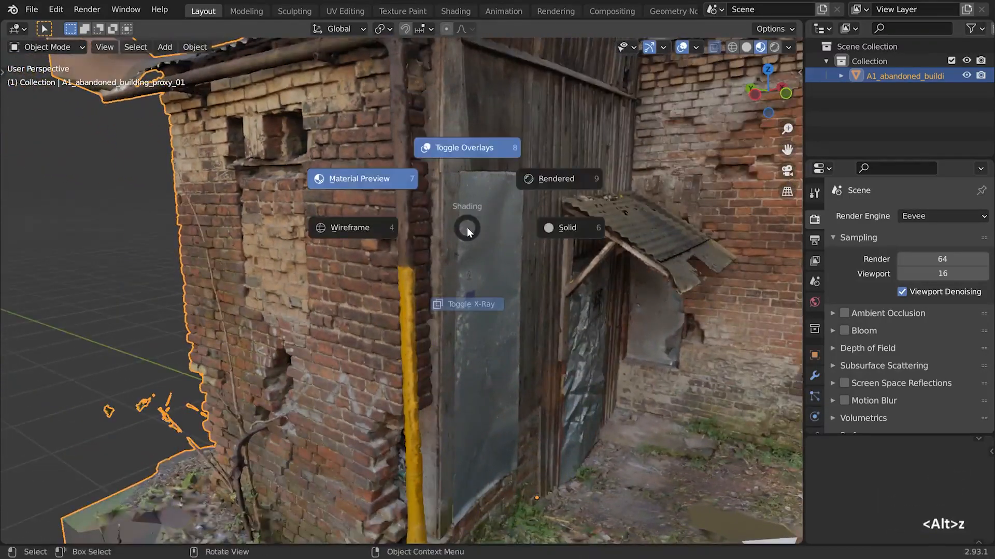
{"action": "left_click", "coordinate": [554, 226]}
Step: Enter Sculpt Mode on the building with the drainpipe corner in view
{"action": "mouse_move", "coordinate": [461, 241]}
{"action": "middle_mouse_down", "text": "alt"}
{"action": "mouse_move", "coordinate": [396, 242]}
{"action": "mouse_move", "coordinate": [466, 244]}
{"action": "middle_mouse_up", "text": "alt"}
{"action": "scroll", "coordinate": [467, 244], "scroll_direction": "down", "scroll_amount": 2}
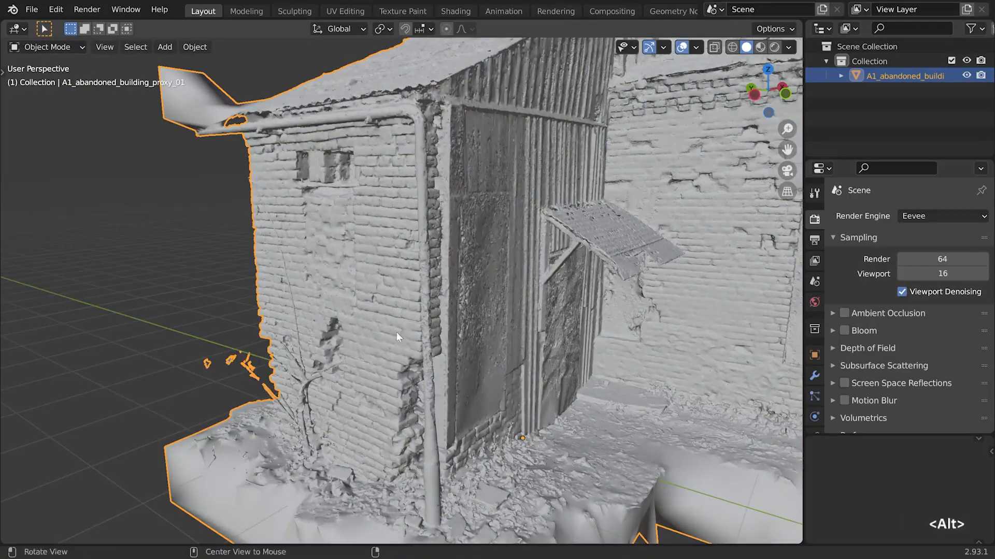
{"action": "middle_click_drag", "start_coordinate": [398, 331], "coordinate": [369, 339], "text": "alt"}
{"action": "middle_click_drag", "start_coordinate": [409, 399], "coordinate": [358, 377], "text": "alt"}
{"action": "left_click", "coordinate": [69, 47]}
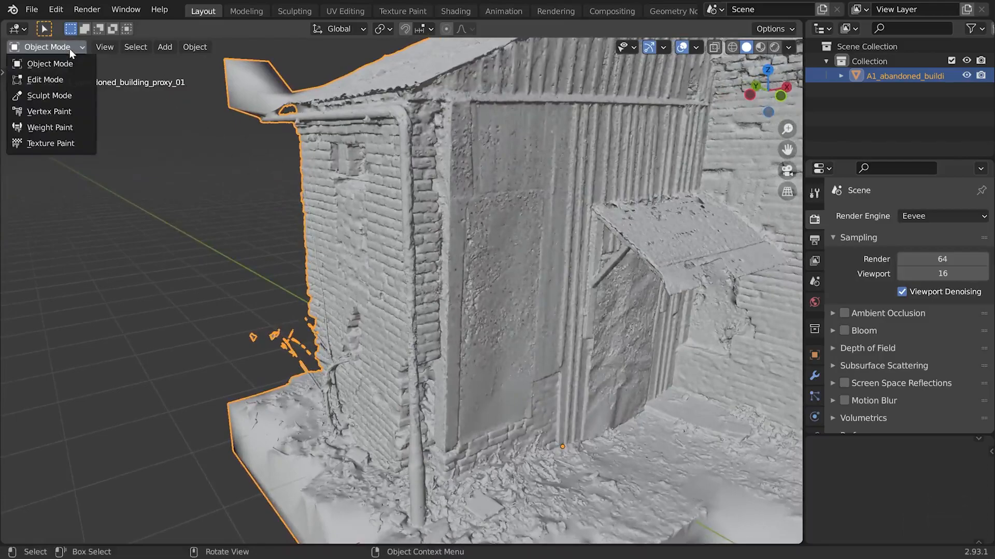
{"action": "left_click", "coordinate": [59, 97]}
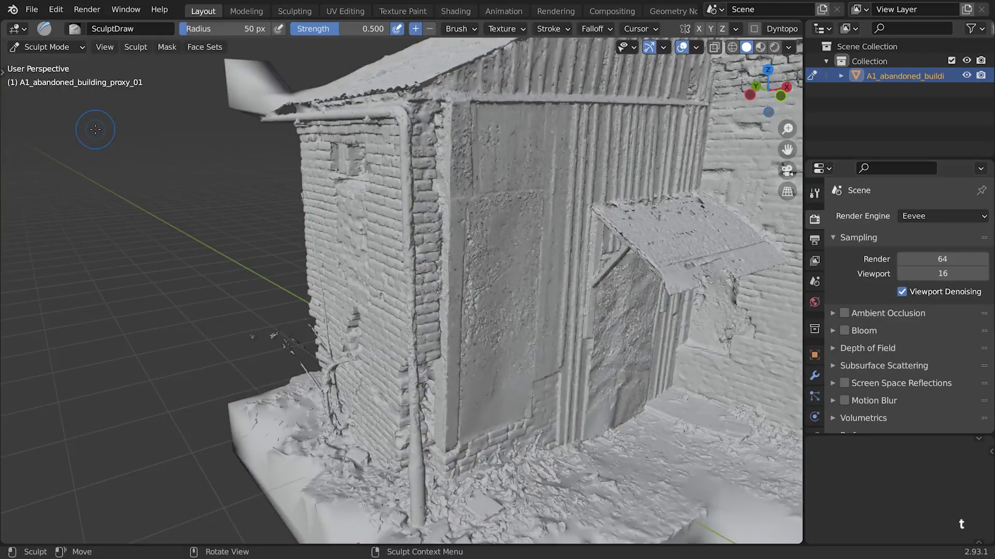
Step: Display the sculpting tools with their names and activate the Lasso Mask tool
{"action": "key", "text": "t"}
{"action": "left_click_drag", "start_coordinate": [36, 149], "coordinate": [111, 149]}
{"action": "left_click_drag", "start_coordinate": [108, 112], "coordinate": [107, 355]}
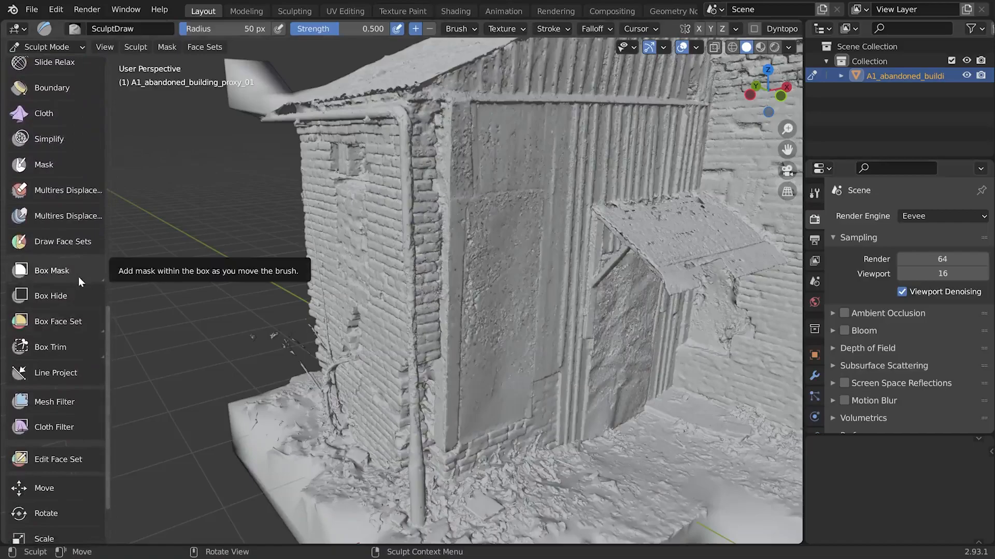
{"action": "left_click_drag", "start_coordinate": [78, 277], "coordinate": [54, 341]}
{"action": "left_click", "coordinate": [54, 341]}
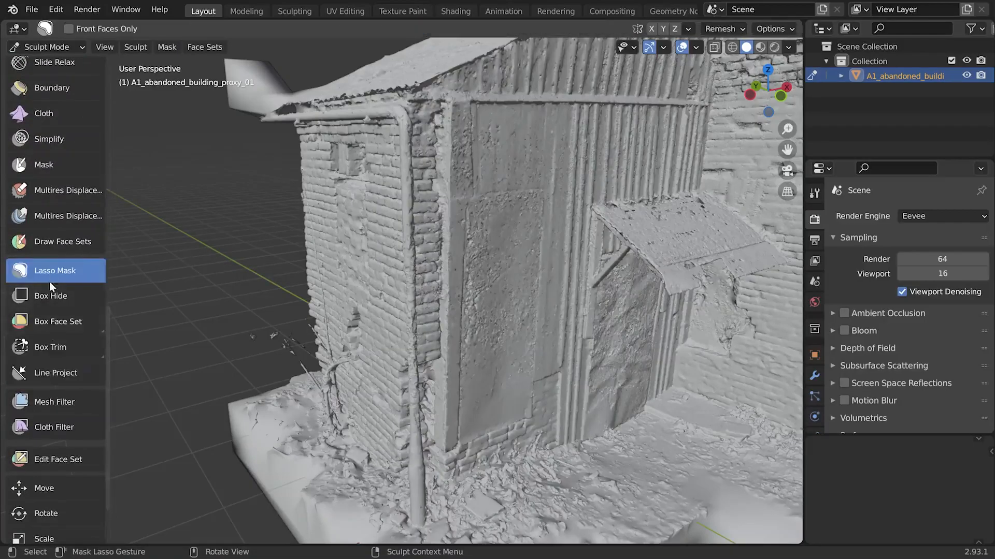
Step: Add the Mask brush and the Lasso Mask tool to the Quick Favorites
{"action": "left_click", "coordinate": [40, 165]}
{"action": "right_click", "coordinate": [54, 165]}
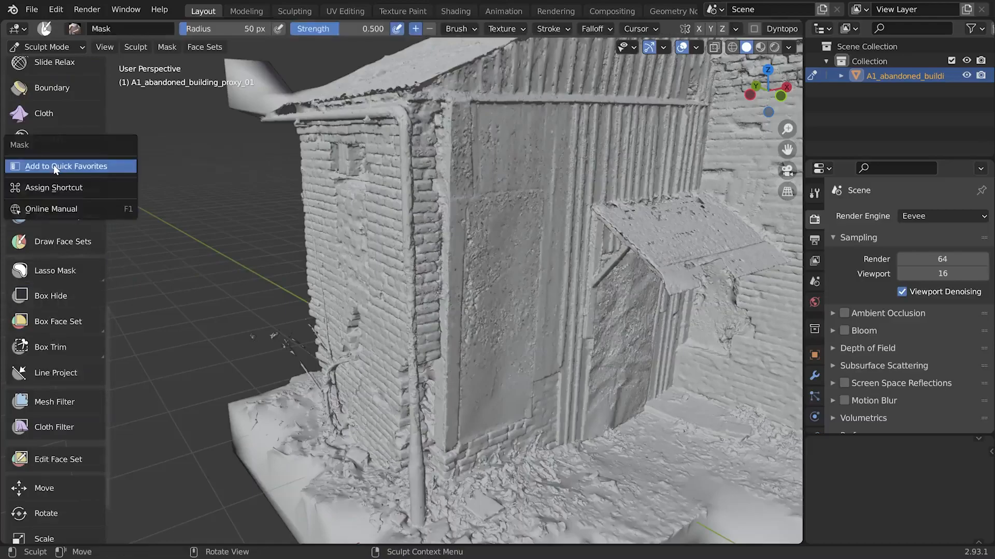
{"action": "left_click", "coordinate": [54, 165]}
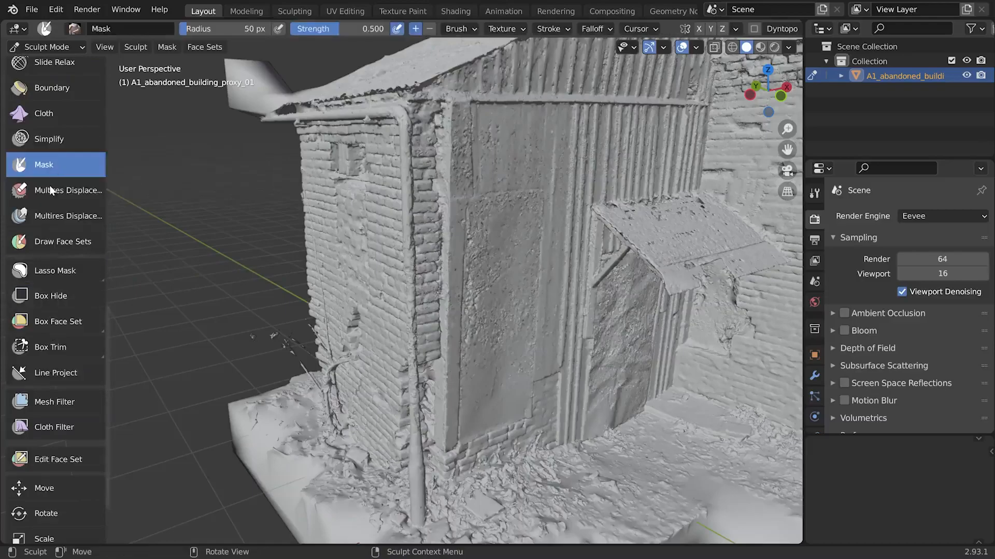
{"action": "left_click", "coordinate": [53, 267]}
{"action": "right_click", "coordinate": [57, 269]}
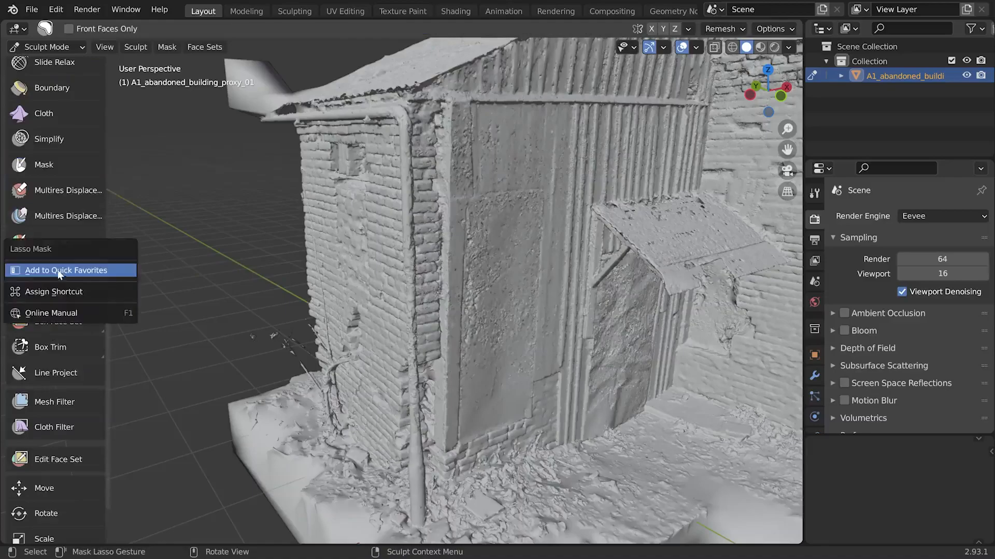
{"action": "left_click", "coordinate": [58, 270]}
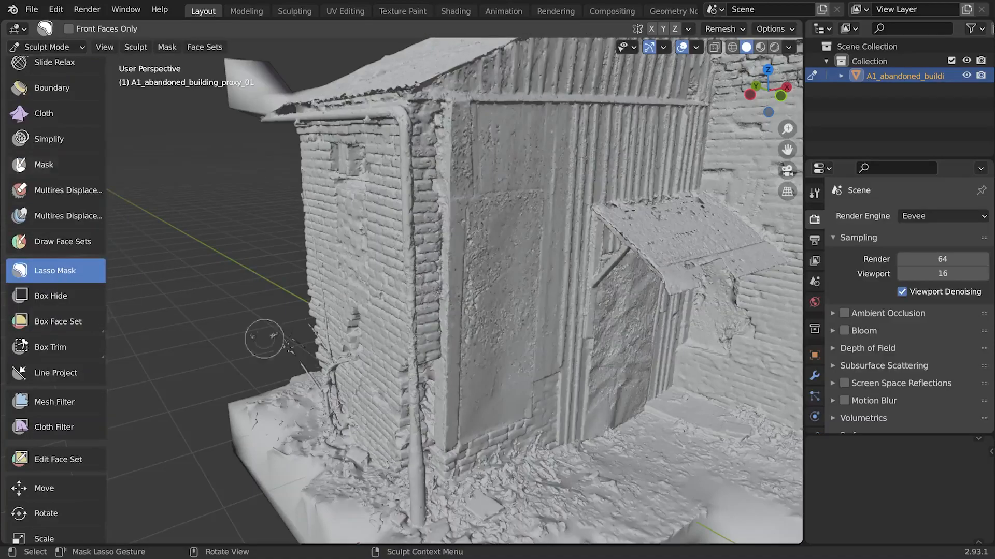
Step: Mask the lower section of the vertical drainpipe at the brick corner with the Lasso Mask tool
{"action": "left_click_drag", "start_coordinate": [423, 400], "coordinate": [362, 327], "text": "alt"}
{"action": "mouse_move", "coordinate": [493, 370]}
{"action": "left_mouse_down", "text": "alt+shift"}
{"action": "mouse_move", "coordinate": [498, 357]}
{"action": "mouse_move", "coordinate": [313, 371]}
{"action": "mouse_move", "coordinate": [338, 357]}
{"action": "mouse_move", "coordinate": [335, 256]}
{"action": "mouse_move", "coordinate": [304, 157]}
{"action": "mouse_move", "coordinate": [284, 196]}
{"action": "left_mouse_up", "text": "alt+shift"}
{"action": "key", "text": "bracketleft"}
{"action": "key", "text": "bracketleft"}
{"action": "key", "text": "bracketleft"}
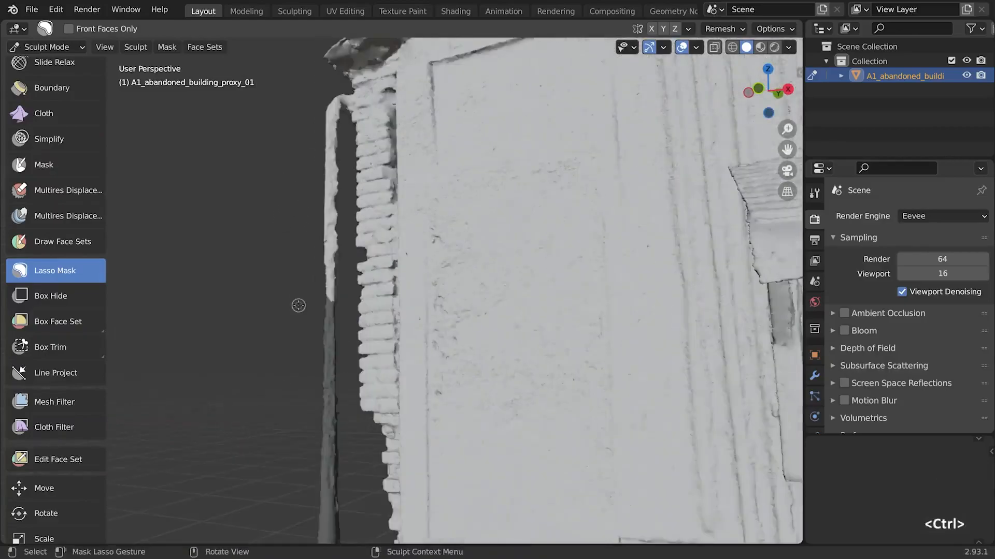
{"action": "mouse_move", "coordinate": [298, 306]}
{"action": "left_mouse_down"}
{"action": "mouse_move", "coordinate": [343, 226]}
{"action": "mouse_move", "coordinate": [327, 209]}
{"action": "mouse_move", "coordinate": [322, 220]}
{"action": "mouse_move", "coordinate": [352, 233]}
{"action": "mouse_move", "coordinate": [466, 248]}
{"action": "mouse_move", "coordinate": [438, 243]}
{"action": "left_mouse_up"}
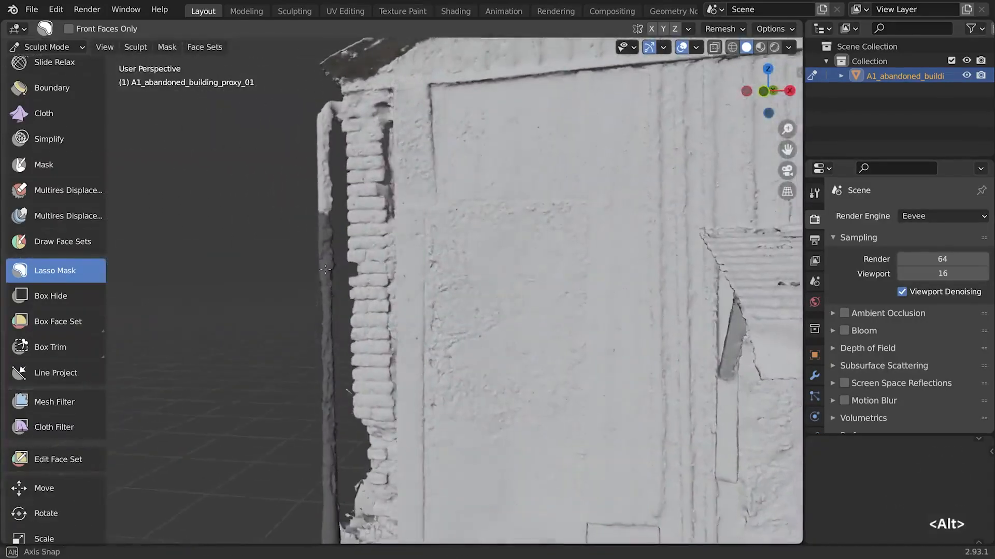
Step: Extend the lasso mask over the drainpipe's upper bend and the horizontal gutter under the roof edge
{"action": "mouse_move", "coordinate": [302, 220]}
{"action": "left_mouse_down"}
{"action": "mouse_move", "coordinate": [330, 224]}
{"action": "mouse_move", "coordinate": [340, 185]}
{"action": "mouse_move", "coordinate": [337, 132]}
{"action": "mouse_move", "coordinate": [320, 97]}
{"action": "mouse_move", "coordinate": [300, 99]}
{"action": "mouse_move", "coordinate": [318, 166]}
{"action": "mouse_move", "coordinate": [347, 146]}
{"action": "mouse_move", "coordinate": [325, 136]}
{"action": "mouse_move", "coordinate": [329, 165]}
{"action": "left_mouse_up"}
{"action": "scroll", "coordinate": [319, 165], "scroll_direction": "up", "scroll_amount": 2}
{"action": "left_click_drag", "start_coordinate": [337, 158], "coordinate": [378, 193], "text": "alt"}
{"action": "mouse_move", "coordinate": [300, 188]}
{"action": "left_mouse_down"}
{"action": "mouse_move", "coordinate": [333, 188]}
{"action": "mouse_move", "coordinate": [338, 150]}
{"action": "mouse_move", "coordinate": [318, 122]}
{"action": "mouse_move", "coordinate": [277, 126]}
{"action": "mouse_move", "coordinate": [358, 142]}
{"action": "mouse_move", "coordinate": [436, 185]}
{"action": "mouse_move", "coordinate": [495, 176]}
{"action": "left_mouse_up"}
{"action": "mouse_move", "coordinate": [382, 182]}
{"action": "left_mouse_down", "text": "alt+shift"}
{"action": "mouse_move", "coordinate": [326, 179]}
{"action": "mouse_move", "coordinate": [700, 173]}
{"action": "mouse_move", "coordinate": [237, 86]}
{"action": "mouse_move", "coordinate": [256, 126]}
{"action": "mouse_move", "coordinate": [211, 253]}
{"action": "mouse_move", "coordinate": [269, 114]}
{"action": "mouse_move", "coordinate": [298, 120]}
{"action": "mouse_move", "coordinate": [280, 235]}
{"action": "mouse_move", "coordinate": [195, 77]}
{"action": "left_mouse_up", "text": "alt+shift"}
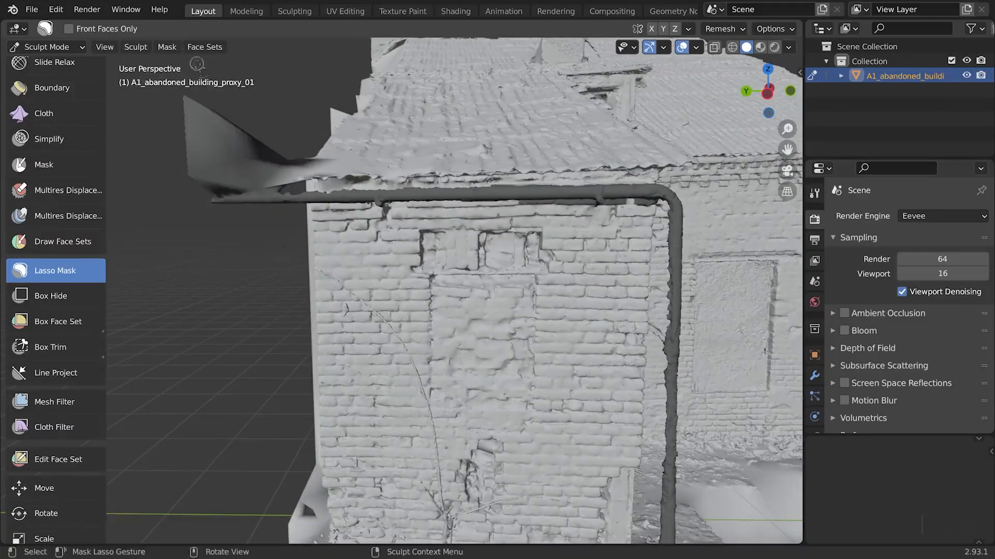
Step: Activate the Mask brush for the area between the gutter and the brick wall
{"action": "left_click_drag", "start_coordinate": [335, 196], "coordinate": [450, 181], "text": "alt"}
{"action": "left_click_drag", "start_coordinate": [451, 181], "coordinate": [539, 156], "text": "alt+shift"}
{"action": "mouse_move", "coordinate": [539, 156]}
{"action": "left_mouse_down", "text": "alt"}
{"action": "mouse_move", "coordinate": [631, 141]}
{"action": "mouse_move", "coordinate": [570, 151]}
{"action": "left_mouse_up", "text": "alt"}
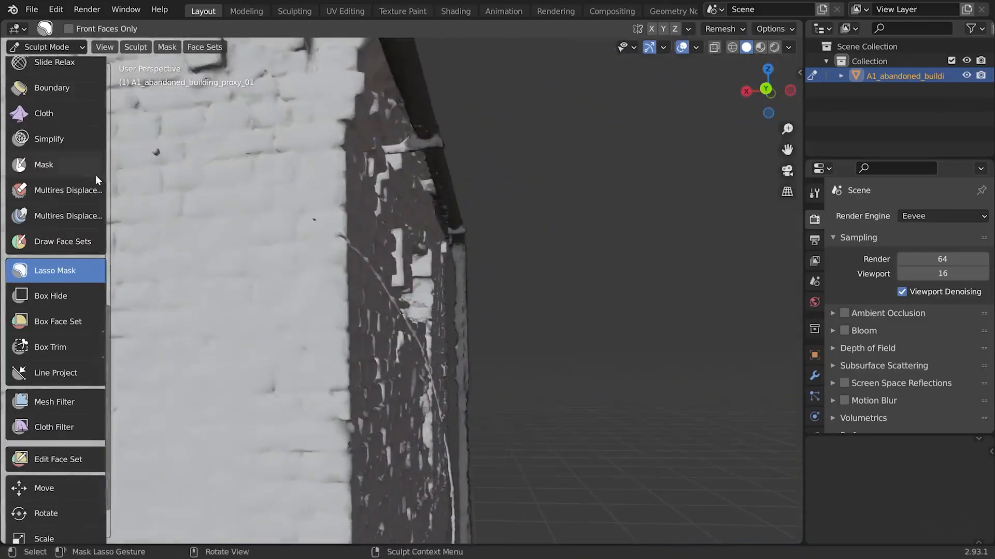
{"action": "left_click", "coordinate": [83, 172]}
{"action": "key", "text": "q"}
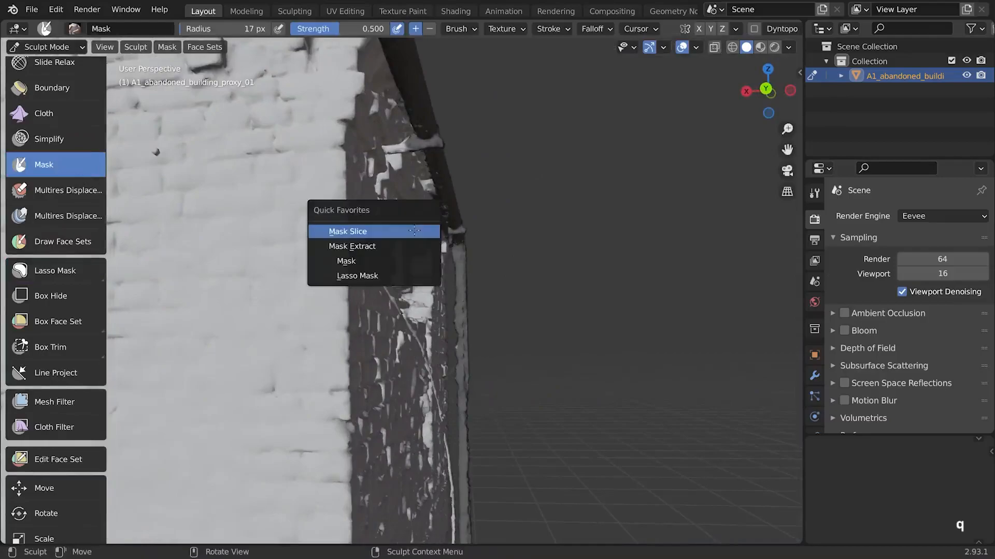
{"action": "left_click", "coordinate": [382, 262]}
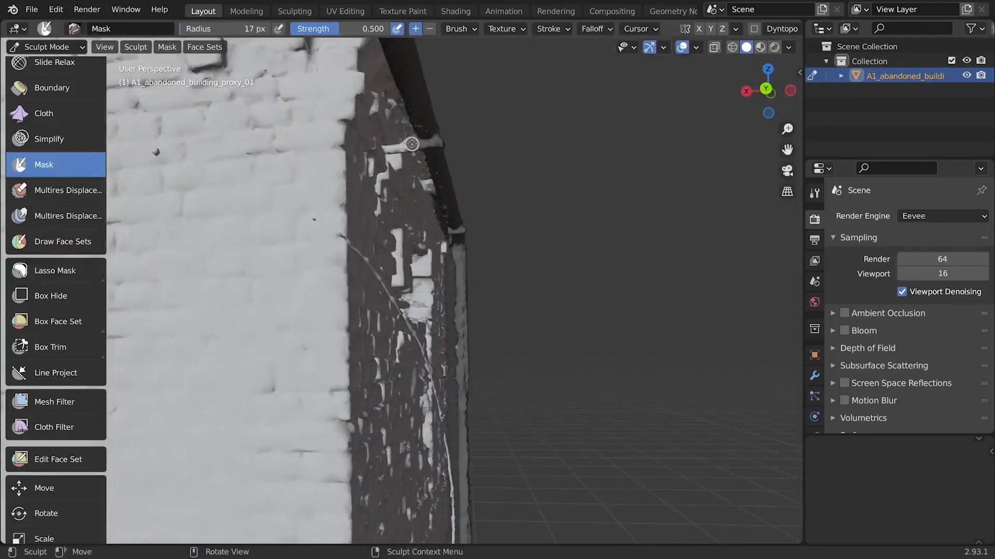
Step: Try a mask stroke on the gutter bracket, undo it, and enlarge the Mask brush radius to 37 px
{"action": "scroll", "coordinate": [412, 144], "scroll_direction": "up", "scroll_amount": 4}
{"action": "mouse_move", "coordinate": [406, 142]}
{"action": "left_mouse_down"}
{"action": "mouse_move", "coordinate": [378, 157]}
{"action": "mouse_move", "coordinate": [416, 150]}
{"action": "mouse_move", "coordinate": [402, 141]}
{"action": "left_mouse_up"}
{"action": "key", "text": "bracketright"}
{"action": "key", "text": "bracketright"}
{"action": "key", "text": "bracketright"}
{"action": "key", "text": "bracketright"}
{"action": "key", "text": "bracketright"}
{"action": "key", "text": "bracketright"}
{"action": "key", "text": "ctrl+z"}
{"action": "key", "text": "bracketright"}
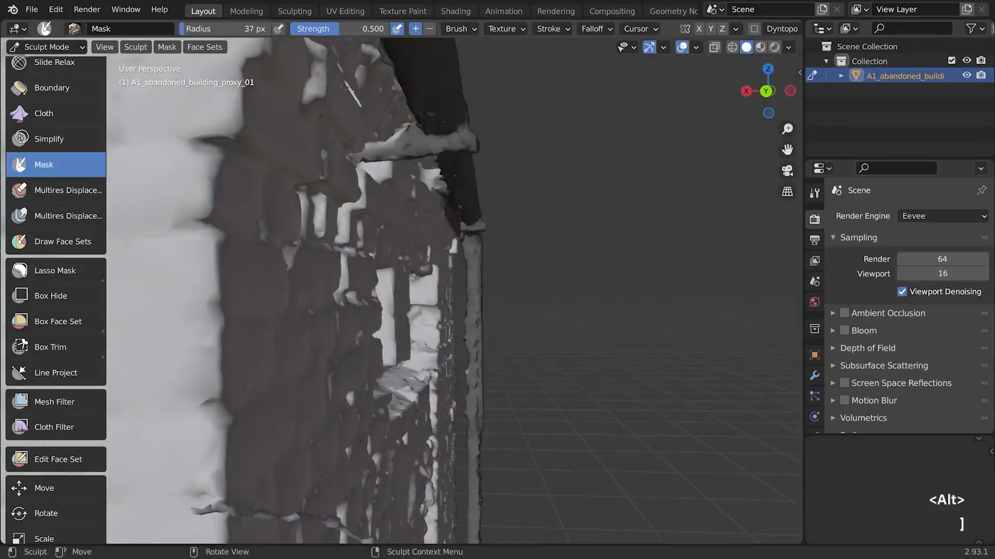
Step: Set the Mask brush strength to 1.000 and paint the mask over the gap between the gutter and the brick wall
{"action": "left_click_drag", "start_coordinate": [318, 29], "coordinate": [390, 30]}
{"action": "mouse_move", "coordinate": [428, 132]}
{"action": "left_mouse_down"}
{"action": "mouse_move", "coordinate": [382, 150]}
{"action": "mouse_move", "coordinate": [422, 116]}
{"action": "mouse_move", "coordinate": [425, 93]}
{"action": "mouse_move", "coordinate": [405, 130]}
{"action": "mouse_move", "coordinate": [746, 217]}
{"action": "mouse_move", "coordinate": [746, 206]}
{"action": "mouse_move", "coordinate": [524, 189]}
{"action": "mouse_move", "coordinate": [449, 171]}
{"action": "mouse_move", "coordinate": [424, 192]}
{"action": "mouse_move", "coordinate": [345, 219]}
{"action": "mouse_move", "coordinate": [621, 207]}
{"action": "left_mouse_up"}
{"action": "scroll", "coordinate": [521, 246], "scroll_direction": "down", "scroll_amount": 4}
{"action": "mouse_move", "coordinate": [368, 244]}
{"action": "left_mouse_down", "text": "alt"}
{"action": "mouse_move", "coordinate": [353, 317]}
{"action": "mouse_move", "coordinate": [320, 325]}
{"action": "mouse_move", "coordinate": [330, 170]}
{"action": "mouse_move", "coordinate": [311, 140]}
{"action": "left_mouse_up", "text": "alt"}
{"action": "scroll", "coordinate": [480, 238], "scroll_direction": "down", "scroll_amount": 4}
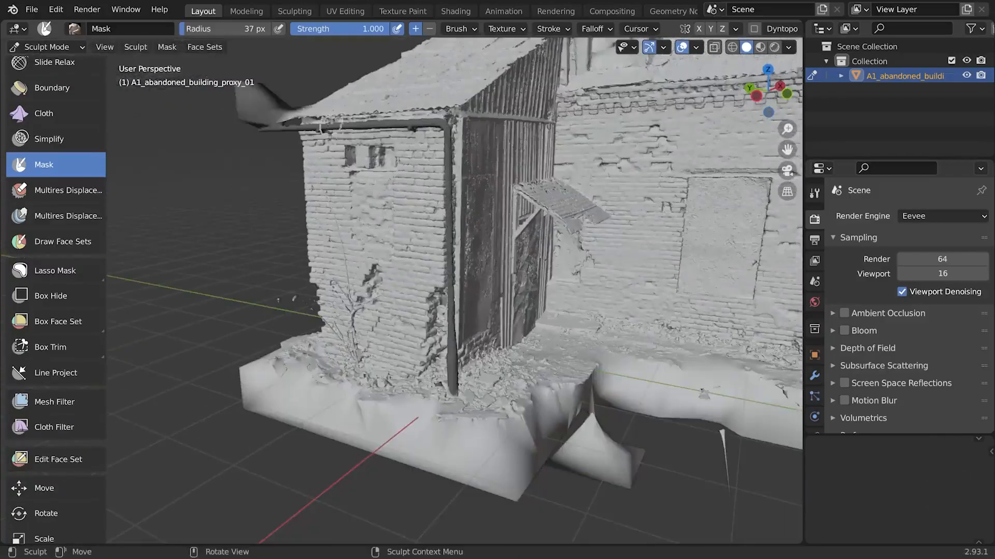
Step: Separate the masked drainpipe and gutter from the building with Mask Slice to New Object
{"action": "left_click", "coordinate": [167, 48]}
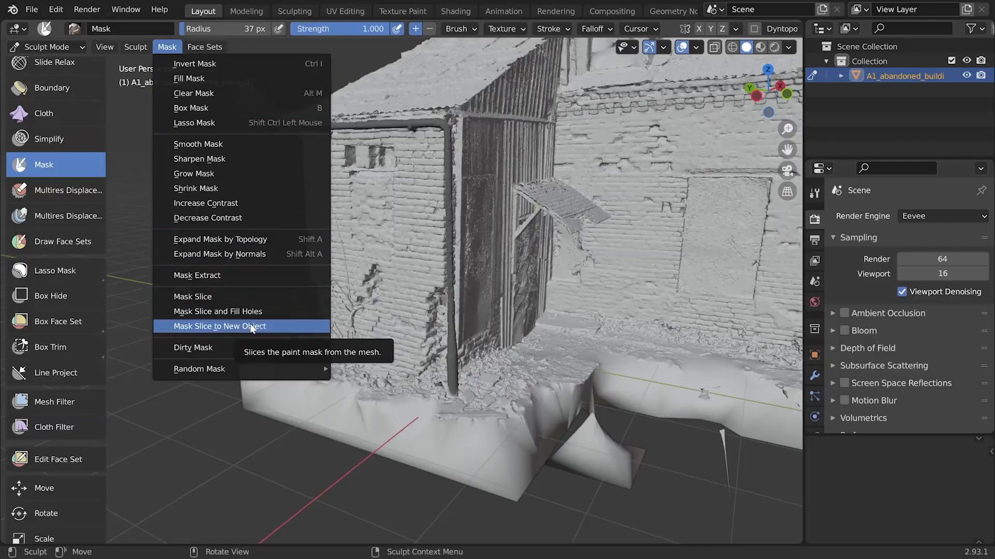
{"action": "left_click", "coordinate": [251, 327]}
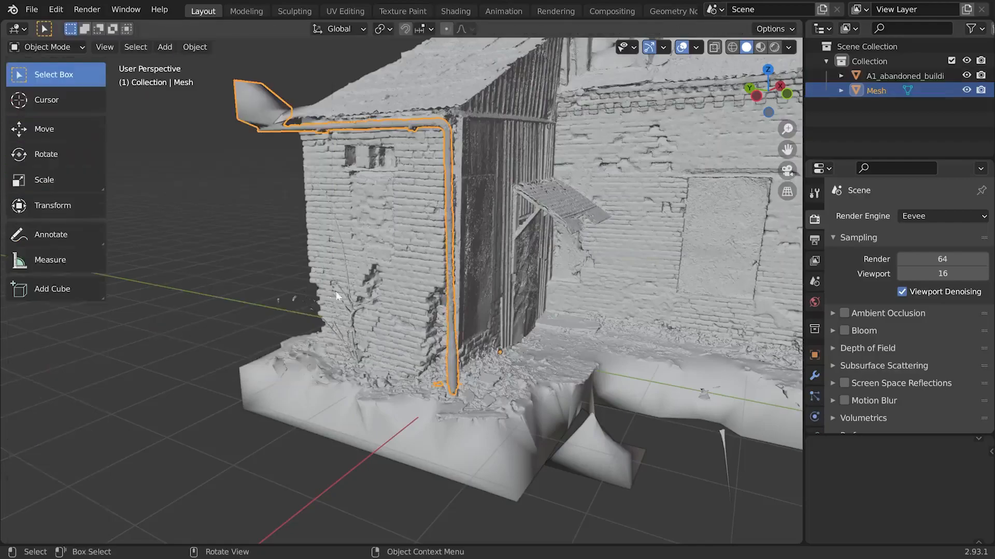
{"action": "left_click", "coordinate": [450, 215]}
{"action": "left_click", "coordinate": [449, 215]}
{"action": "key", "text": "g"}
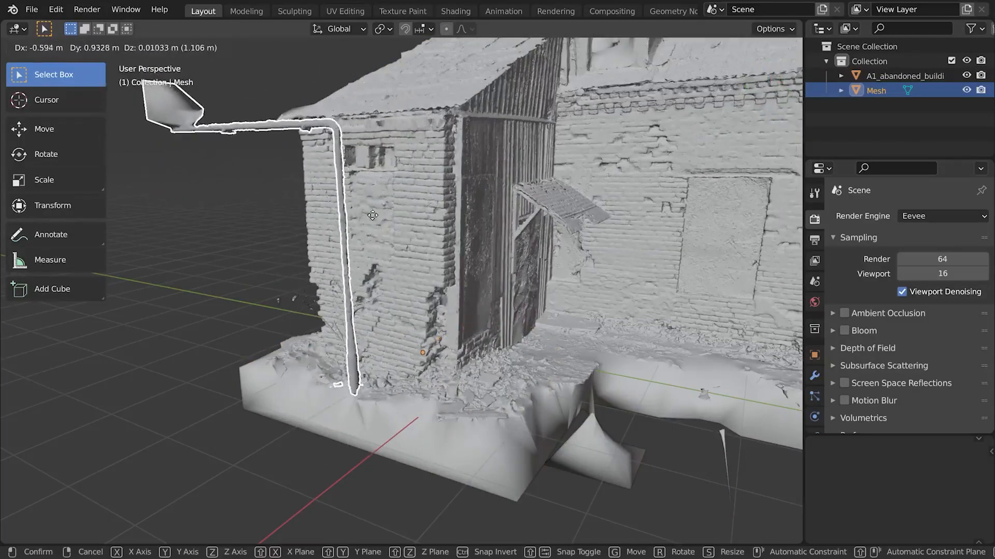
{"action": "key", "text": "Escape"}
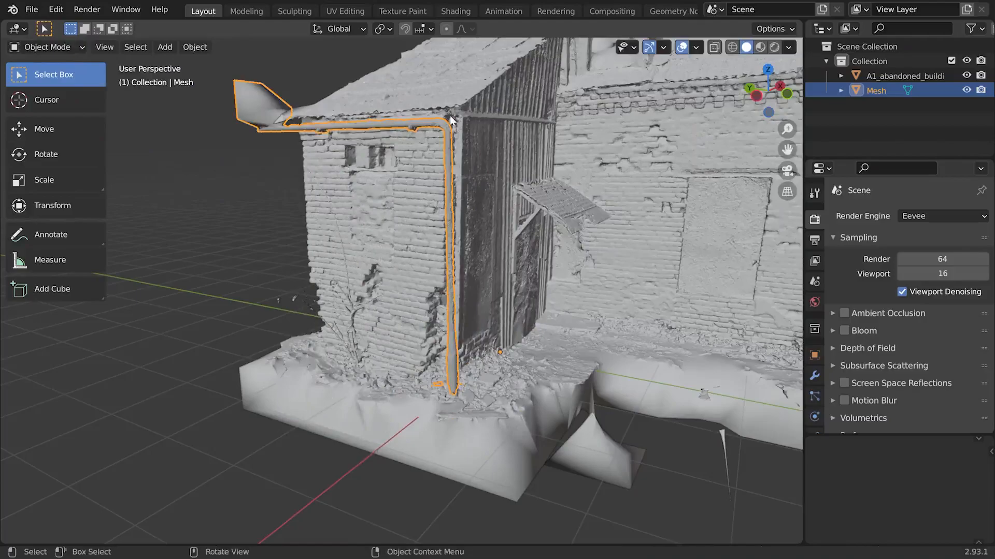
Step: Temporarily hide the separated drainpipe object and examine the wall and roof edge behind it
{"action": "scroll", "coordinate": [450, 120], "scroll_direction": "up", "scroll_amount": 3}
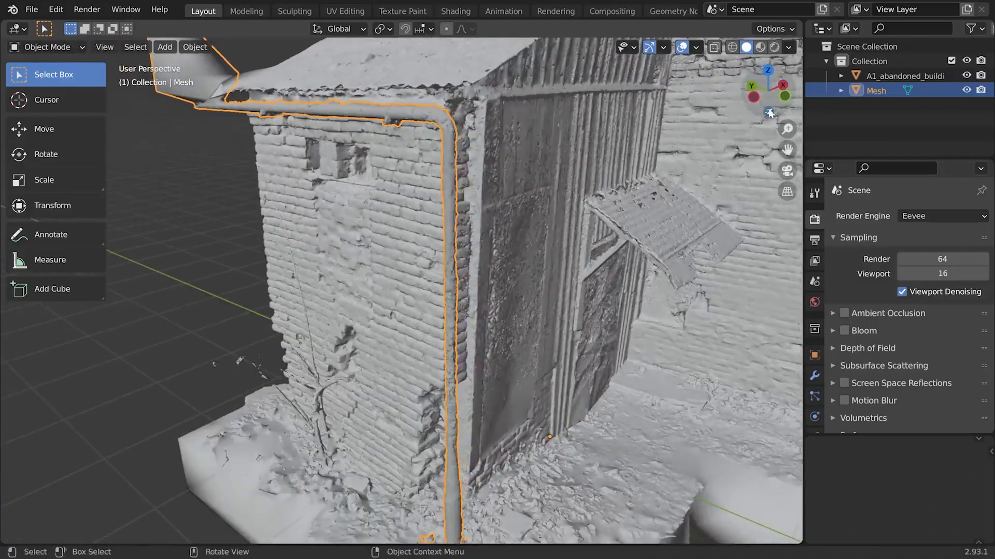
{"action": "left_click", "coordinate": [966, 91]}
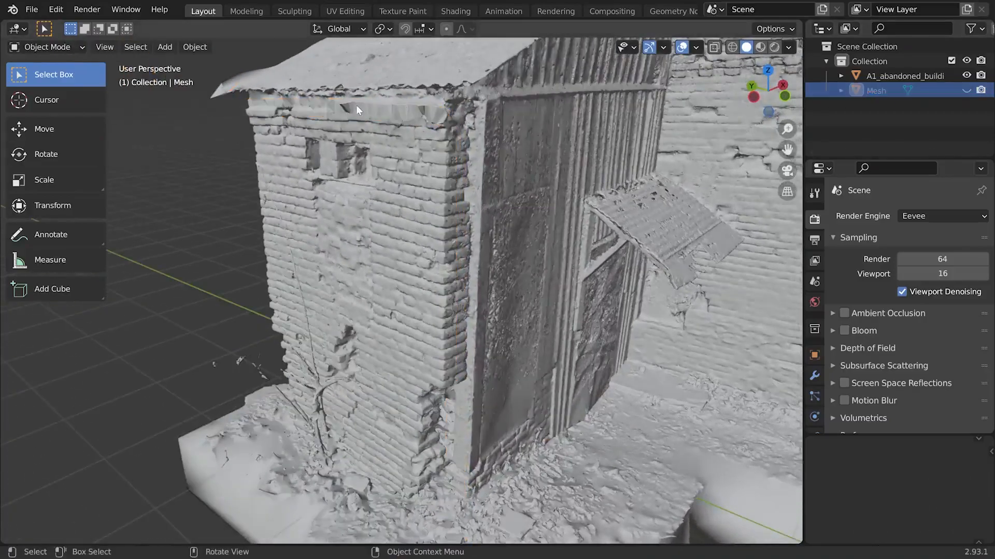
{"action": "left_click", "coordinate": [404, 115]}
{"action": "scroll", "coordinate": [405, 114], "scroll_direction": "up", "scroll_amount": 4}
{"action": "middle_click_drag", "start_coordinate": [420, 111], "coordinate": [499, 104]}
{"action": "scroll", "coordinate": [494, 155], "scroll_direction": "down", "scroll_amount": 5}
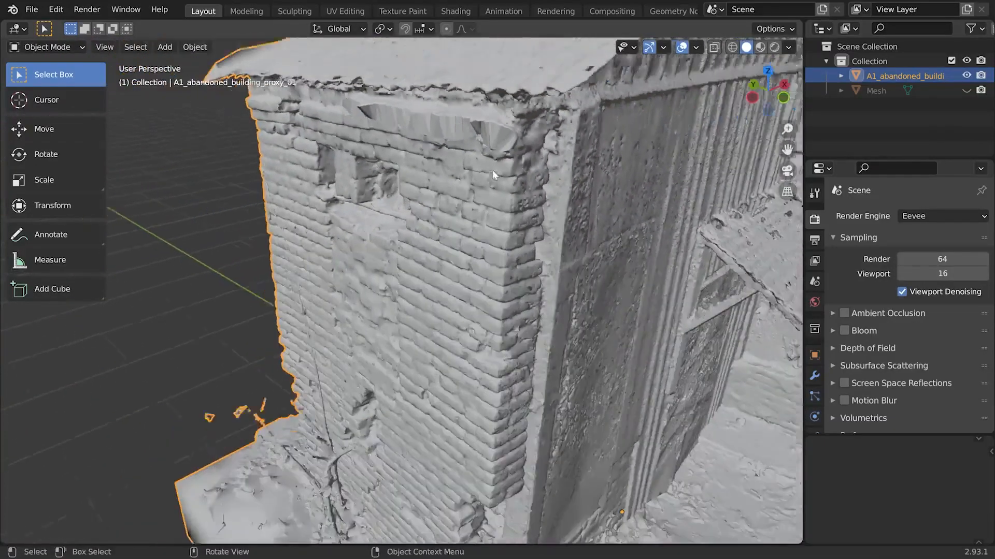
{"action": "scroll", "coordinate": [483, 180], "scroll_direction": "down", "scroll_amount": 2}
{"action": "middle_click_drag", "start_coordinate": [479, 197], "coordinate": [488, 188]}
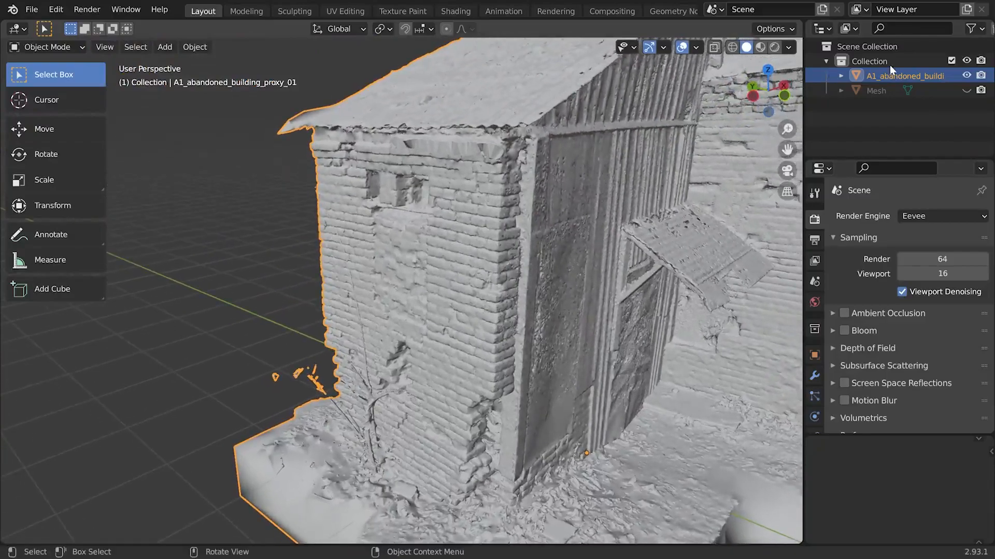
{"action": "left_click", "coordinate": [966, 90]}
Step: Move the separated drainpipe mesh into a new collection named tmp
{"action": "left_click", "coordinate": [511, 163]}
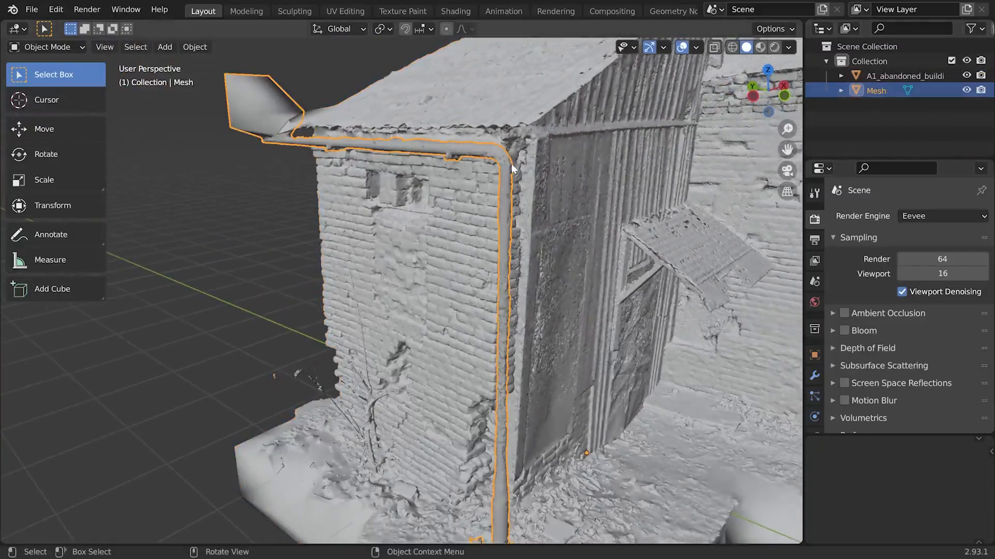
{"action": "scroll", "coordinate": [511, 163], "scroll_direction": "down", "scroll_amount": 2}
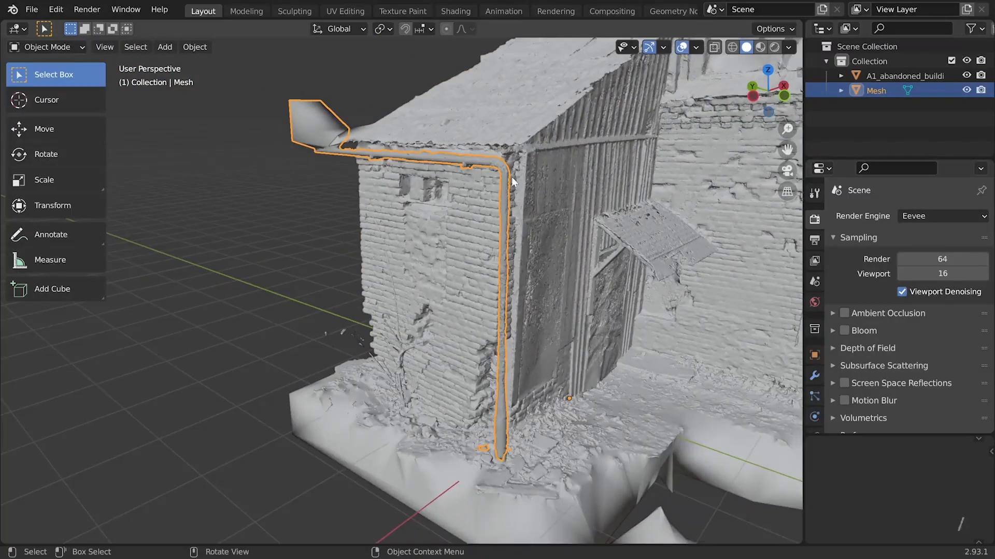
{"action": "key", "text": "m"}
{"action": "left_click", "coordinate": [489, 178]}
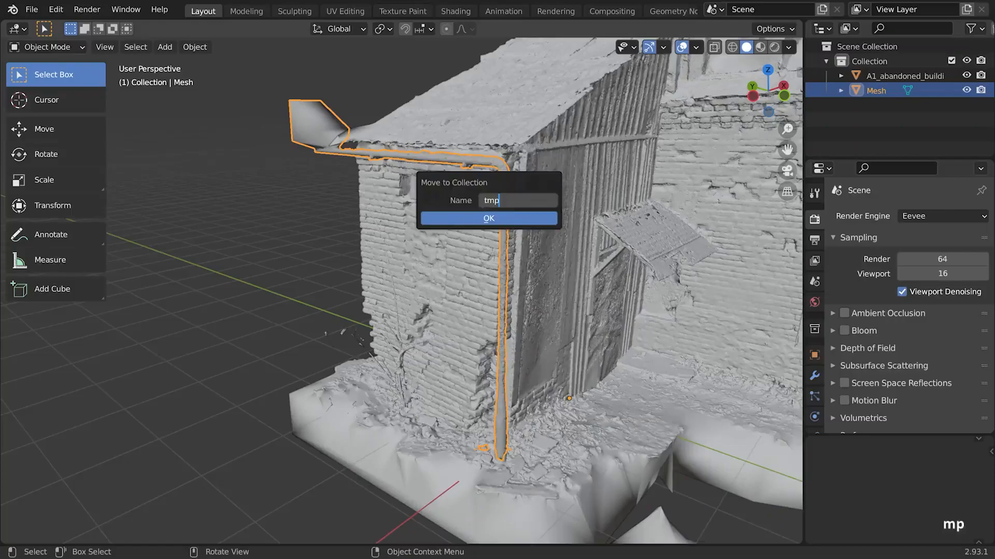
{"action": "key", "text": "Return"}
{"action": "left_click", "coordinate": [477, 213]}
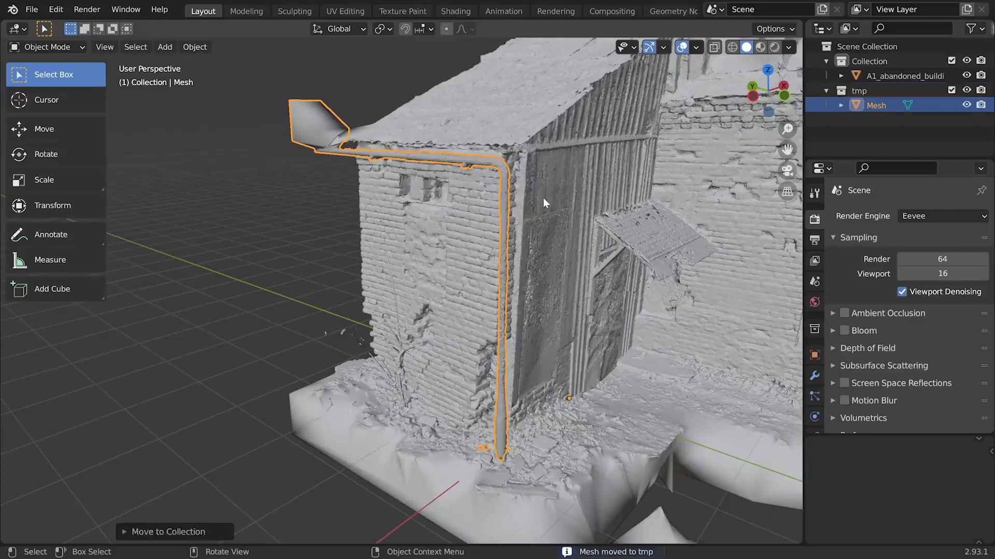
Step: Collapse the tmp collection and exclude it from the view layer
{"action": "left_click", "coordinate": [826, 91]}
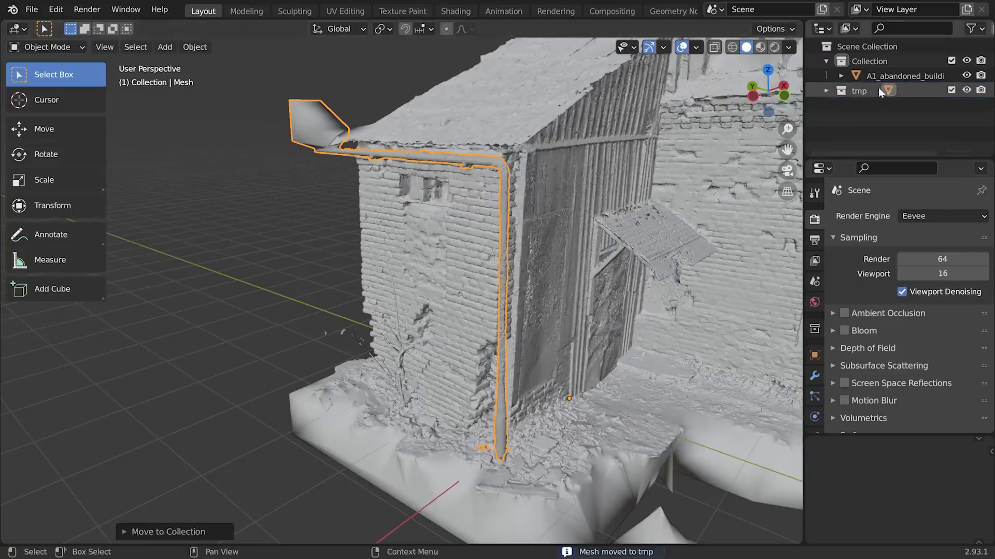
{"action": "left_click", "coordinate": [950, 91]}
{"action": "left_click", "coordinate": [950, 91]}
{"action": "left_click", "coordinate": [950, 91]}
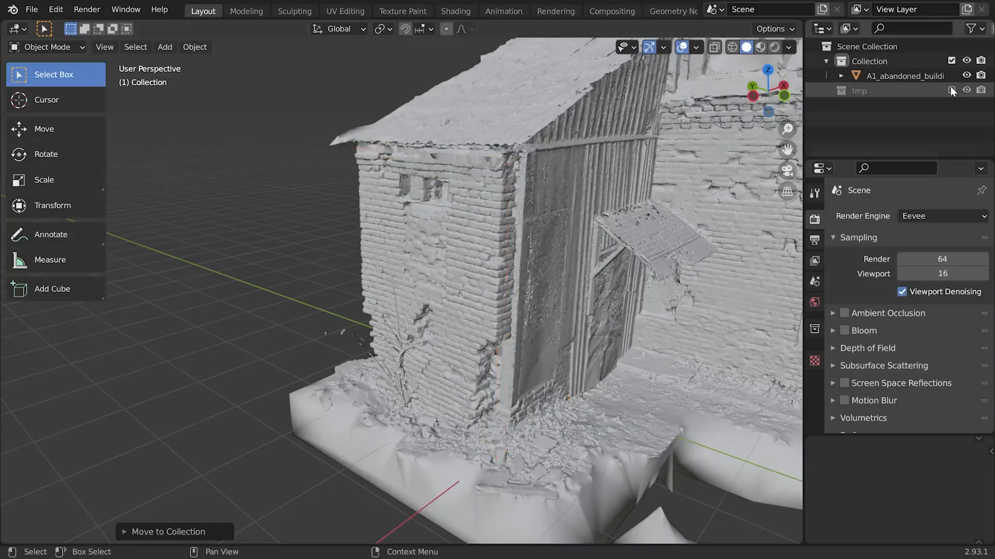
Step: Select the building mesh and enter Sculpt Mode, framing the dead plant at the base of the brick wall
{"action": "key", "text": "t"}
{"action": "middle_click_drag", "start_coordinate": [497, 240], "coordinate": [425, 356]}
{"action": "scroll", "coordinate": [424, 355], "scroll_direction": "up", "scroll_amount": 4}
{"action": "left_click_drag", "start_coordinate": [424, 355], "coordinate": [402, 291], "text": "alt"}
{"action": "left_click", "coordinate": [338, 233]}
{"action": "left_click", "coordinate": [46, 47]}
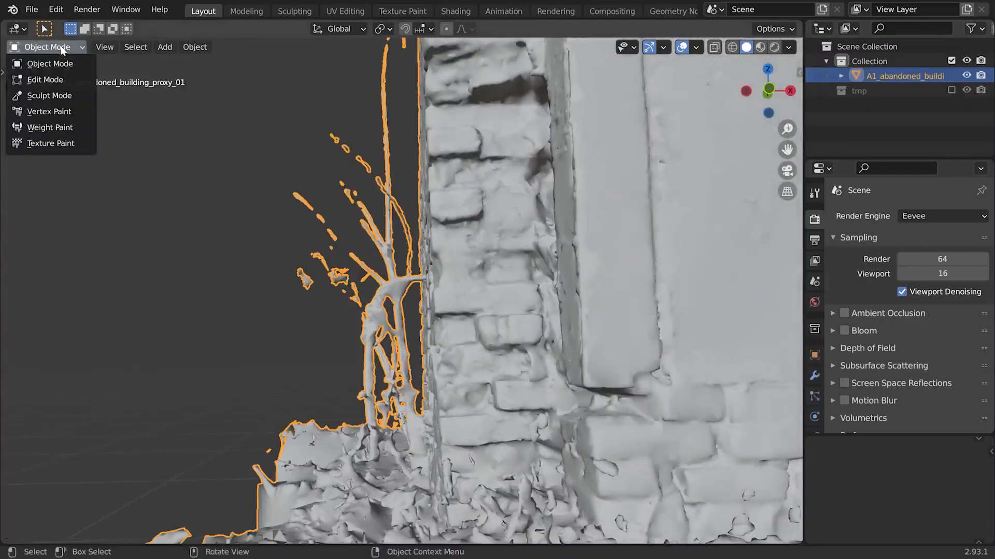
{"action": "left_click", "coordinate": [52, 97]}
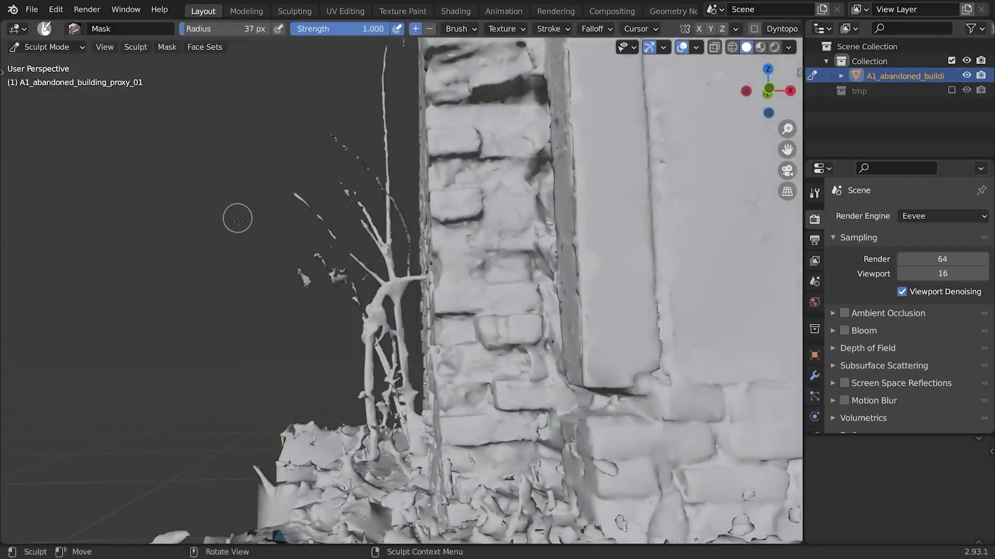
Step: Mask the plant's stems, branches and floating twigs beside the brick wall with the Lasso Mask tool
{"action": "key", "text": "t"}
{"action": "scroll", "coordinate": [52, 310], "scroll_direction": "down", "scroll_amount": 5}
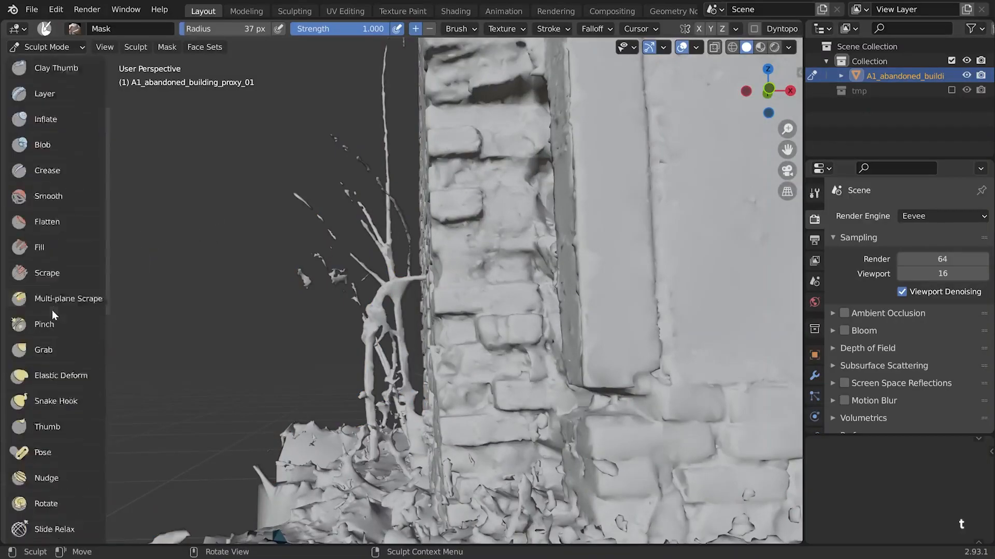
{"action": "scroll", "coordinate": [52, 310], "scroll_direction": "down", "scroll_amount": 4}
{"action": "left_click", "coordinate": [71, 477]}
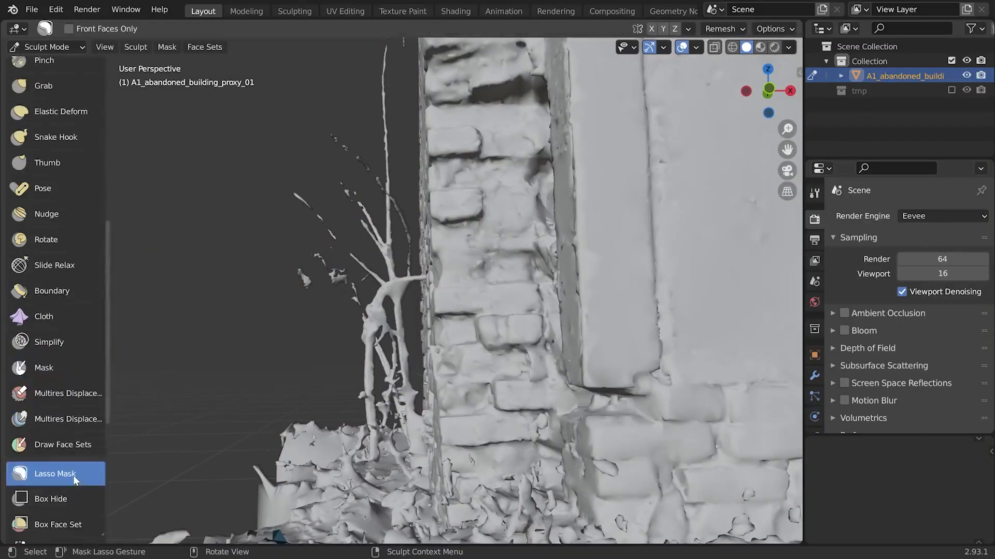
{"action": "left_click_drag", "start_coordinate": [345, 407], "coordinate": [354, 409]}
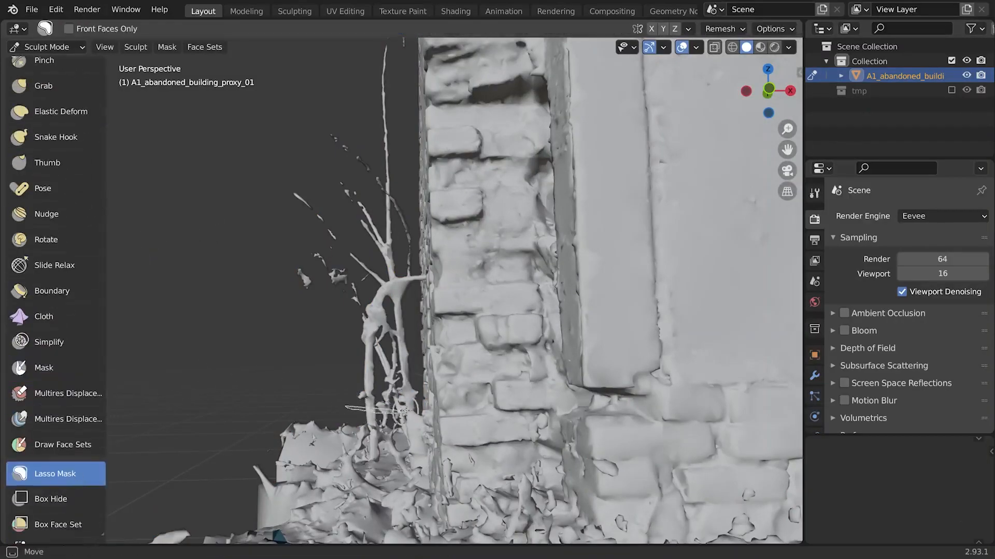
{"action": "mouse_move", "coordinate": [418, 377]}
{"action": "left_mouse_down"}
{"action": "mouse_move", "coordinate": [416, 364]}
{"action": "mouse_move", "coordinate": [381, 397]}
{"action": "mouse_move", "coordinate": [336, 374]}
{"action": "mouse_move", "coordinate": [281, 283]}
{"action": "mouse_move", "coordinate": [278, 136]}
{"action": "mouse_move", "coordinate": [394, 52]}
{"action": "mouse_move", "coordinate": [413, 241]}
{"action": "left_mouse_up"}
{"action": "left_click_drag", "start_coordinate": [415, 293], "coordinate": [414, 359]}
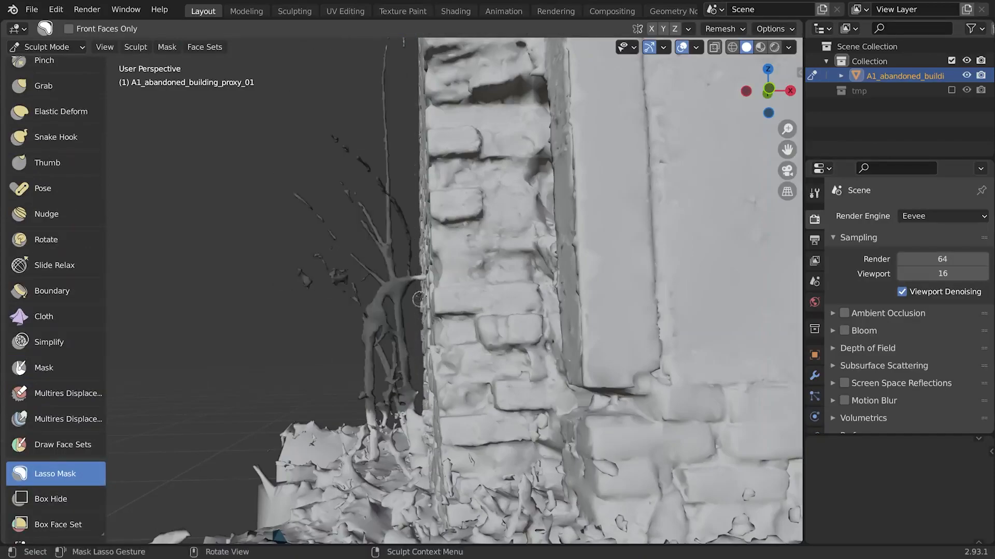
{"action": "left_click_drag", "start_coordinate": [371, 419], "coordinate": [363, 416], "text": "alt"}
{"action": "left_click_drag", "start_coordinate": [419, 288], "coordinate": [409, 265]}
Step: Check the mask around the plant from several sides and remove the masked geometry with Mask Slice
{"action": "mouse_move", "coordinate": [428, 310]}
{"action": "left_mouse_down", "text": "alt"}
{"action": "mouse_move", "coordinate": [356, 340]}
{"action": "mouse_move", "coordinate": [433, 372]}
{"action": "mouse_move", "coordinate": [390, 426]}
{"action": "mouse_move", "coordinate": [251, 375]}
{"action": "left_mouse_up", "text": "alt"}
{"action": "left_click_drag", "start_coordinate": [363, 370], "coordinate": [467, 365], "text": "alt"}
{"action": "left_click_drag", "start_coordinate": [445, 243], "coordinate": [456, 331], "text": "alt+shift"}
{"action": "left_click_drag", "start_coordinate": [456, 331], "coordinate": [362, 311], "text": "alt"}
{"action": "scroll", "coordinate": [363, 311], "scroll_direction": "down", "scroll_amount": 4}
{"action": "mouse_move", "coordinate": [252, 95]}
{"action": "left_mouse_down", "text": "alt+shift"}
{"action": "mouse_move", "coordinate": [296, 172]}
{"action": "mouse_move", "coordinate": [275, 192]}
{"action": "mouse_move", "coordinate": [235, 283]}
{"action": "mouse_move", "coordinate": [285, 285]}
{"action": "mouse_move", "coordinate": [300, 95]}
{"action": "left_mouse_up", "text": "alt+shift"}
{"action": "scroll", "coordinate": [275, 193], "scroll_direction": "up", "scroll_amount": 4}
{"action": "left_click_drag", "start_coordinate": [277, 137], "coordinate": [362, 243], "text": "alt+shift"}
{"action": "scroll", "coordinate": [362, 243], "scroll_direction": "down", "scroll_amount": 8}
{"action": "left_click_drag", "start_coordinate": [362, 243], "coordinate": [425, 264], "text": "alt"}
{"action": "left_click_drag", "start_coordinate": [424, 265], "coordinate": [451, 199], "text": "alt+shift"}
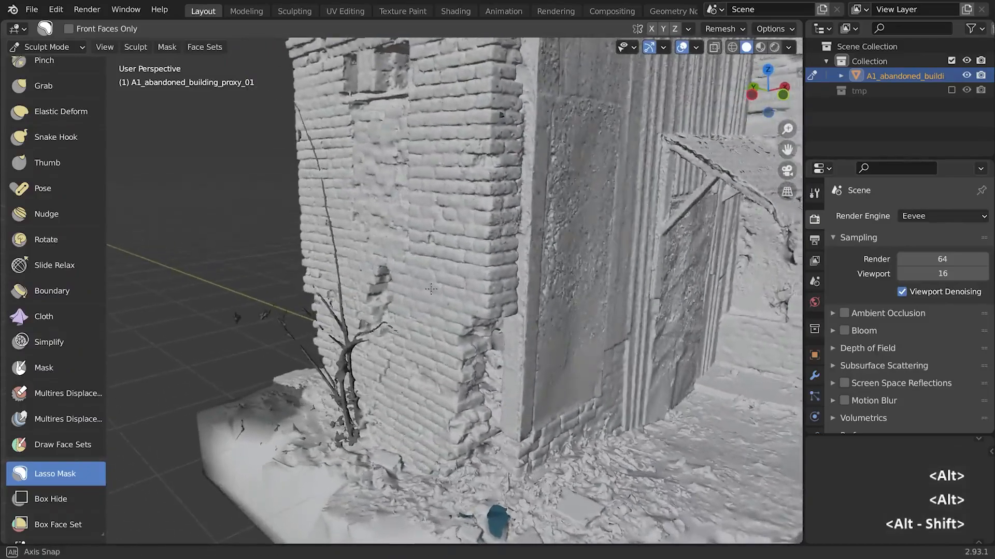
{"action": "left_click", "coordinate": [168, 49]}
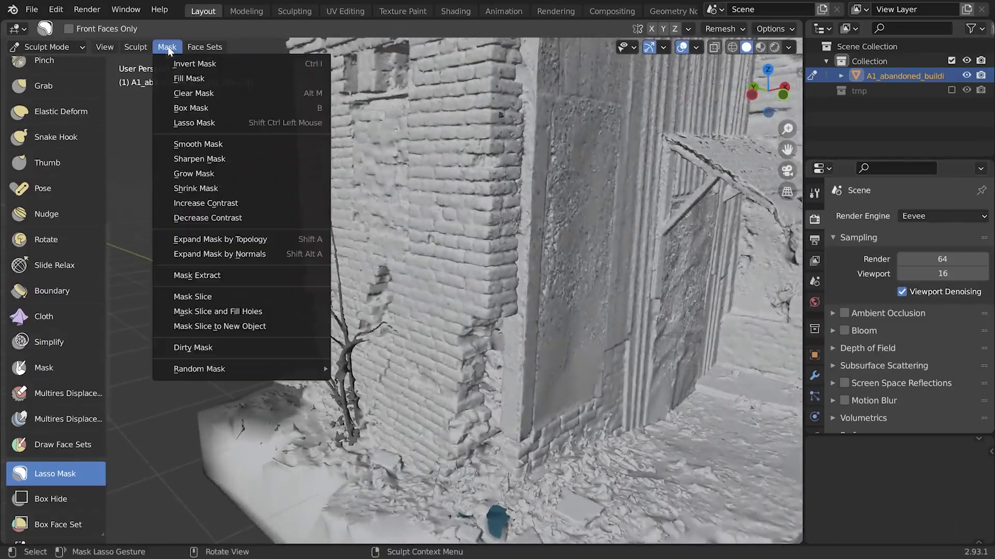
{"action": "left_click", "coordinate": [231, 296]}
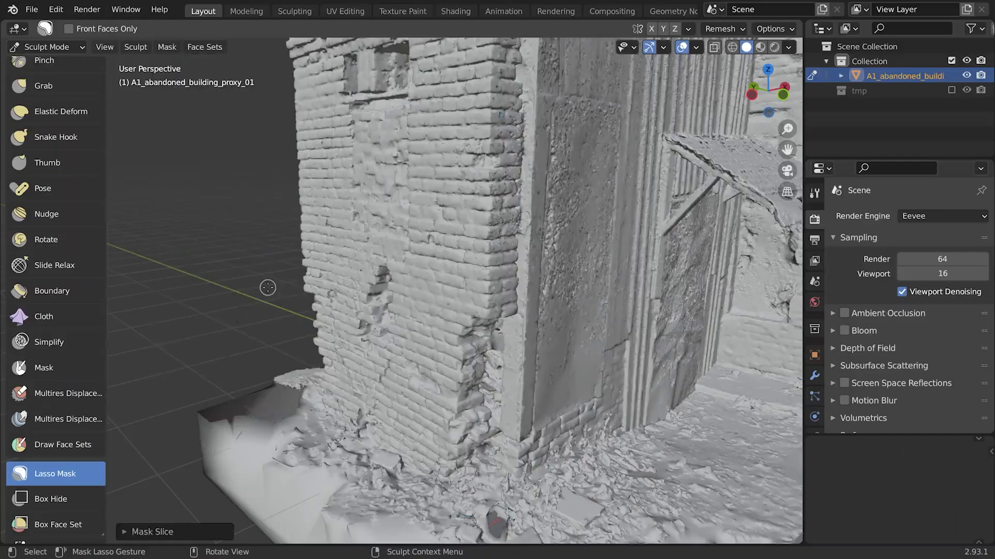
Step: Switch to the Mask brush at the plant's remains, enlarge its radius to 33 px, and undo a trial stroke
{"action": "middle_click_drag", "start_coordinate": [268, 287], "coordinate": [337, 392]}
{"action": "scroll", "coordinate": [310, 306], "scroll_direction": "up", "scroll_amount": 4}
{"action": "middle_click", "coordinate": [311, 306], "text": "alt"}
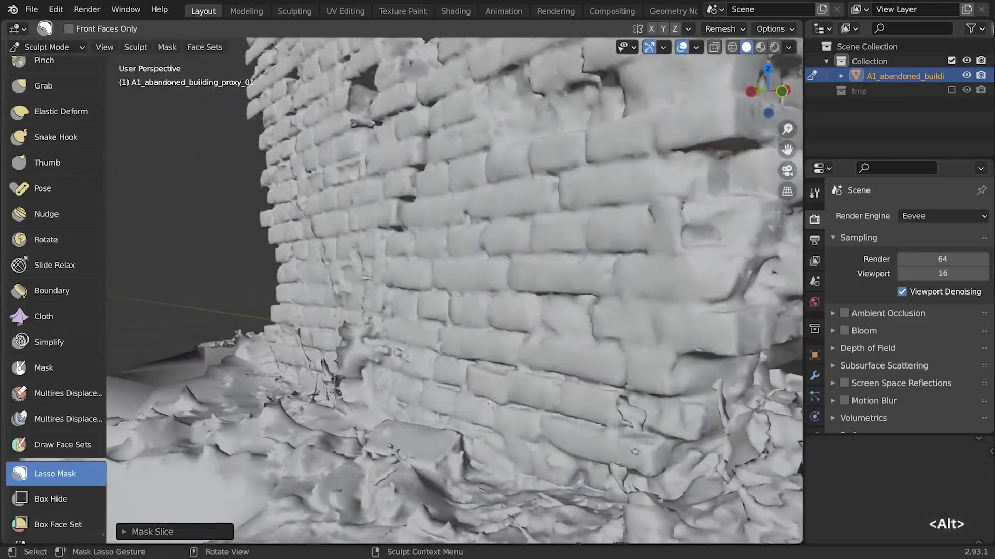
{"action": "key", "text": "q"}
{"action": "left_click", "coordinate": [339, 377]}
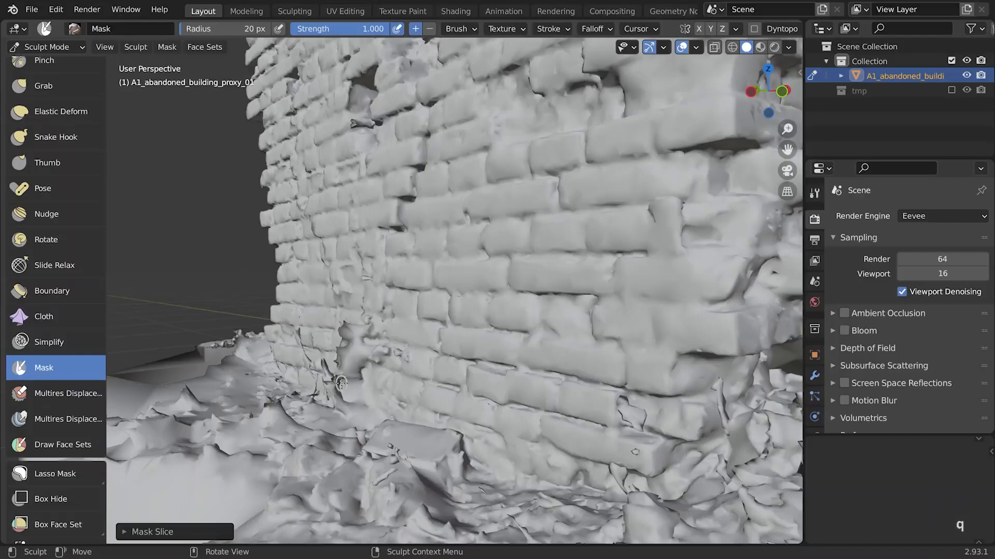
{"action": "middle_click_drag", "start_coordinate": [336, 397], "coordinate": [425, 407]}
{"action": "key", "text": "bracketright"}
{"action": "left_click_drag", "start_coordinate": [306, 387], "coordinate": [313, 381]}
{"action": "key", "text": "ctrl+z"}
Step: Mask the leftover plant stump at the foot of the brick wall and remove it with Mask Slice
{"action": "middle_click_drag", "start_coordinate": [321, 398], "coordinate": [207, 367]}
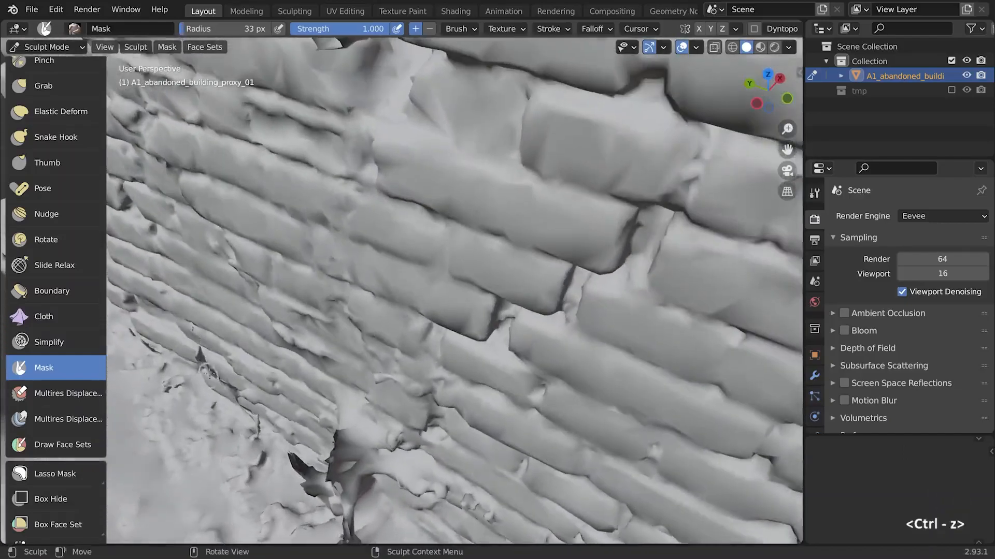
{"action": "middle_click_drag", "start_coordinate": [242, 402], "coordinate": [259, 422]}
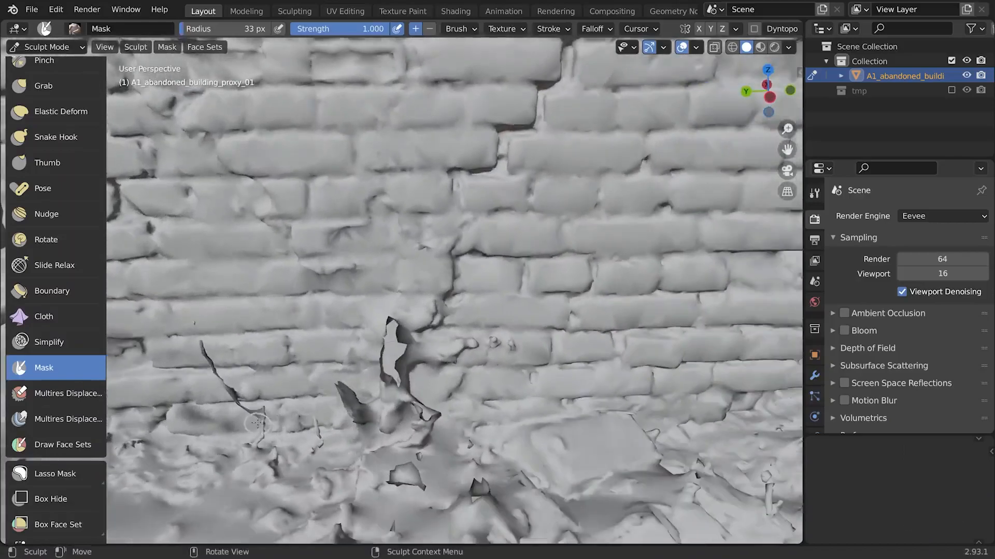
{"action": "middle_click_drag", "start_coordinate": [319, 435], "coordinate": [380, 420]}
{"action": "mouse_move", "coordinate": [381, 419]}
{"action": "left_mouse_down"}
{"action": "mouse_move", "coordinate": [392, 395]}
{"action": "mouse_move", "coordinate": [365, 443]}
{"action": "left_mouse_up"}
{"action": "left_click_drag", "start_coordinate": [440, 394], "coordinate": [413, 395]}
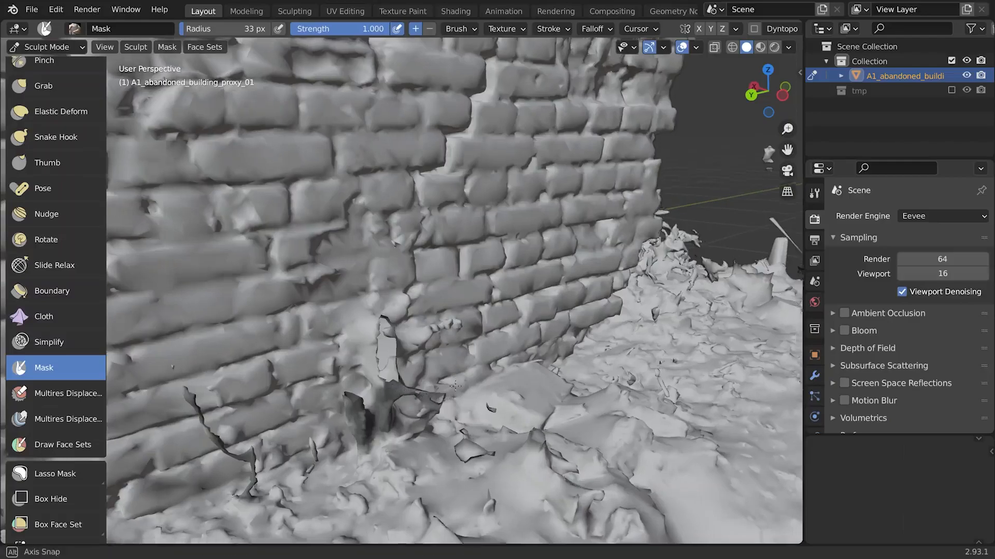
{"action": "middle_click_drag", "start_coordinate": [424, 393], "coordinate": [362, 384]}
{"action": "left_click_drag", "start_coordinate": [363, 384], "coordinate": [357, 356]}
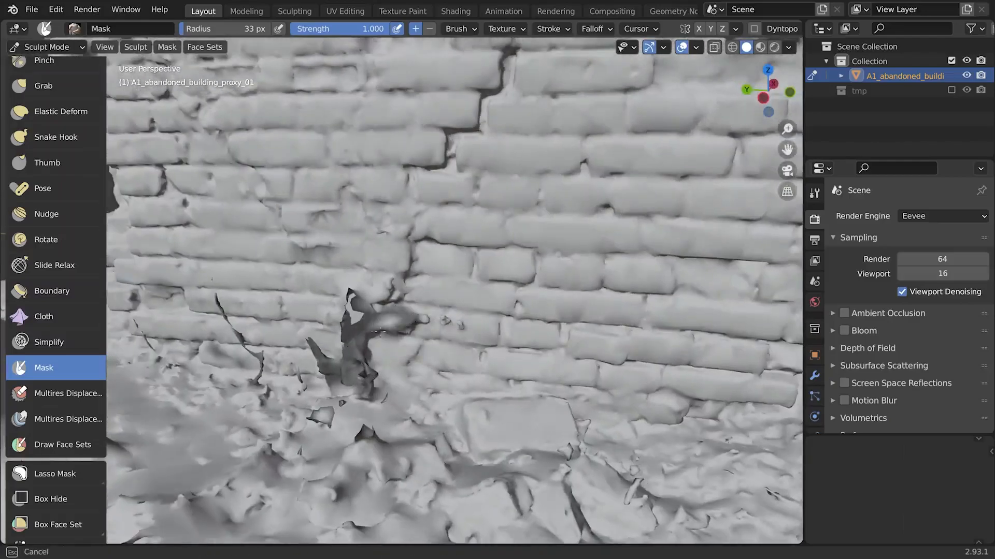
{"action": "left_click_drag", "start_coordinate": [371, 320], "coordinate": [326, 352]}
{"action": "mouse_move", "coordinate": [327, 352]}
{"action": "middle_mouse_down"}
{"action": "mouse_move", "coordinate": [283, 348]}
{"action": "mouse_move", "coordinate": [322, 366]}
{"action": "middle_mouse_up"}
{"action": "mouse_move", "coordinate": [343, 362]}
{"action": "left_mouse_down"}
{"action": "mouse_move", "coordinate": [353, 368]}
{"action": "mouse_move", "coordinate": [335, 371]}
{"action": "left_mouse_up"}
{"action": "key", "text": "q"}
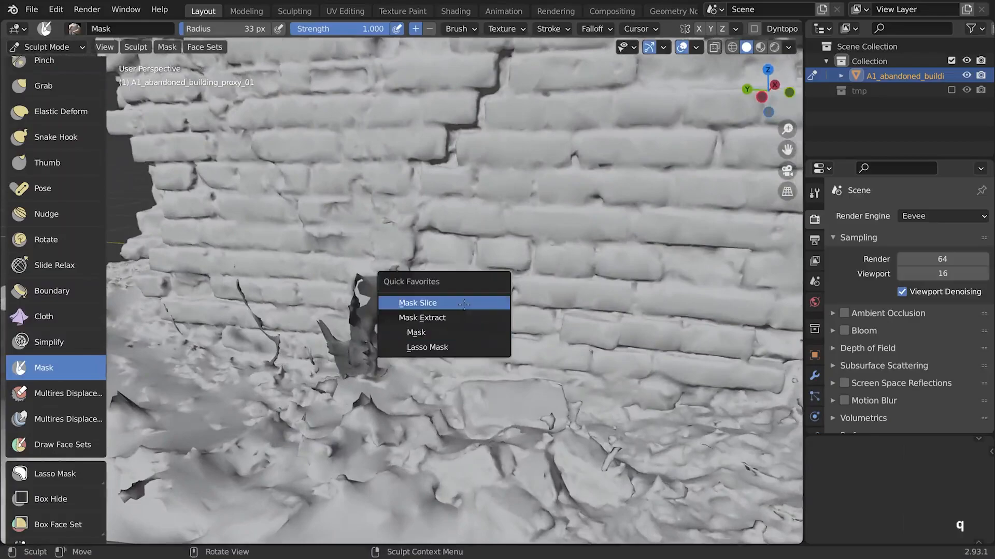
{"action": "key", "text": "Return"}
Step: Set the Mask brush radius to 58 px, mask the ragged stump remnants around the hole, and undo the last stroke
{"action": "mouse_move", "coordinate": [441, 271]}
{"action": "middle_mouse_down"}
{"action": "mouse_move", "coordinate": [505, 379]}
{"action": "mouse_move", "coordinate": [419, 350]}
{"action": "mouse_move", "coordinate": [366, 356]}
{"action": "middle_mouse_up"}
{"action": "key", "text": "]"}
{"action": "scroll", "coordinate": [376, 350], "scroll_direction": "up", "scroll_amount": 3}
{"action": "key", "text": "]"}
{"action": "key", "text": "]"}
{"action": "key", "text": "]"}
{"action": "key", "text": "]"}
{"action": "left_click_drag", "start_coordinate": [396, 292], "coordinate": [404, 350]}
{"action": "key", "text": "["}
{"action": "left_click_drag", "start_coordinate": [399, 297], "coordinate": [423, 285]}
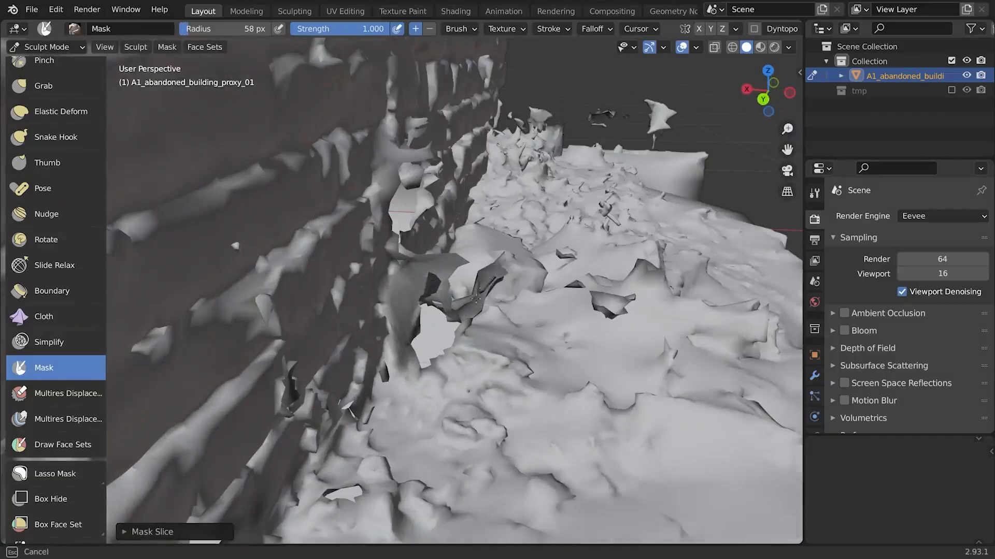
{"action": "key", "text": "ctrl+z"}
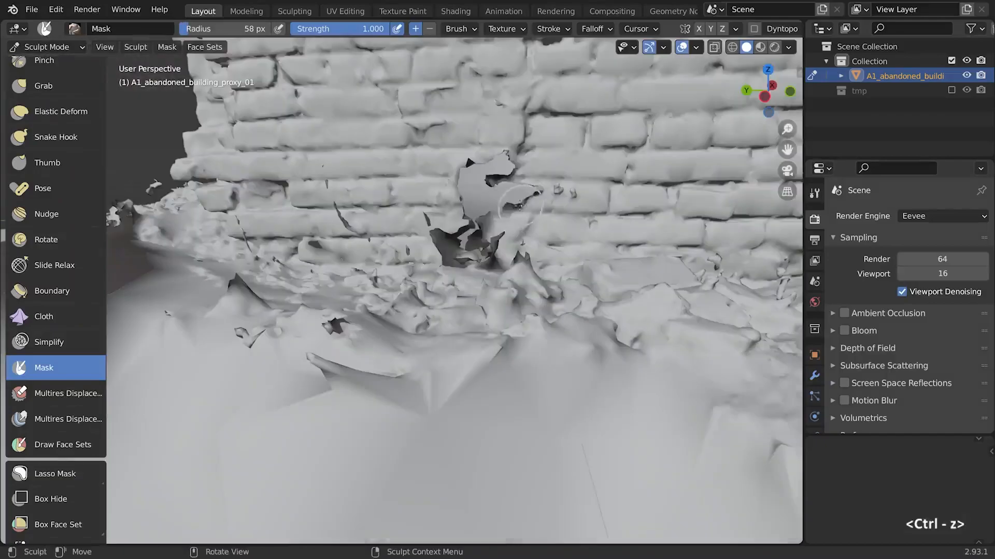
Step: Remove the masked stump remnants at the wall base with Mask Slice
{"action": "key", "text": "q"}
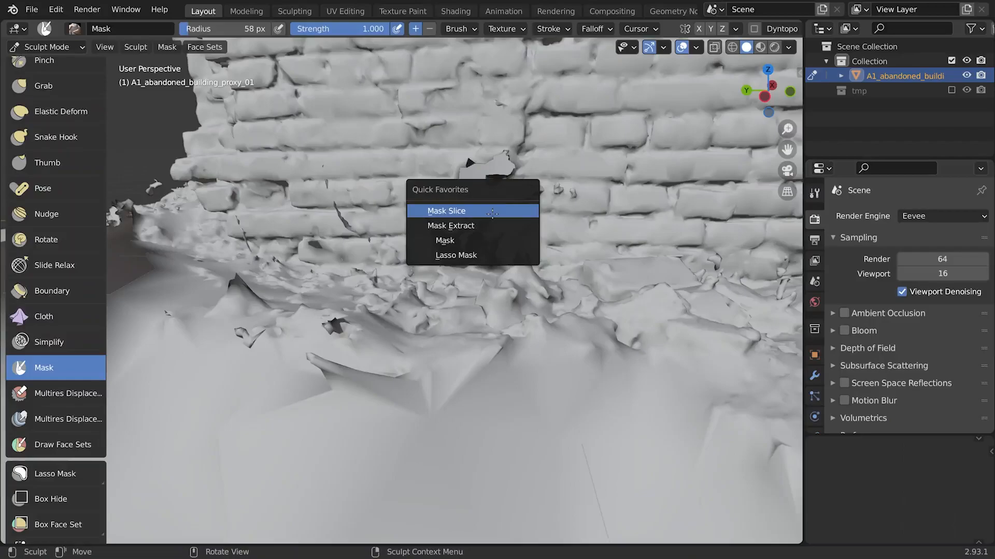
{"action": "left_click", "coordinate": [492, 211]}
{"action": "middle_click_drag", "start_coordinate": [492, 213], "coordinate": [348, 271]}
{"action": "key", "text": "q"}
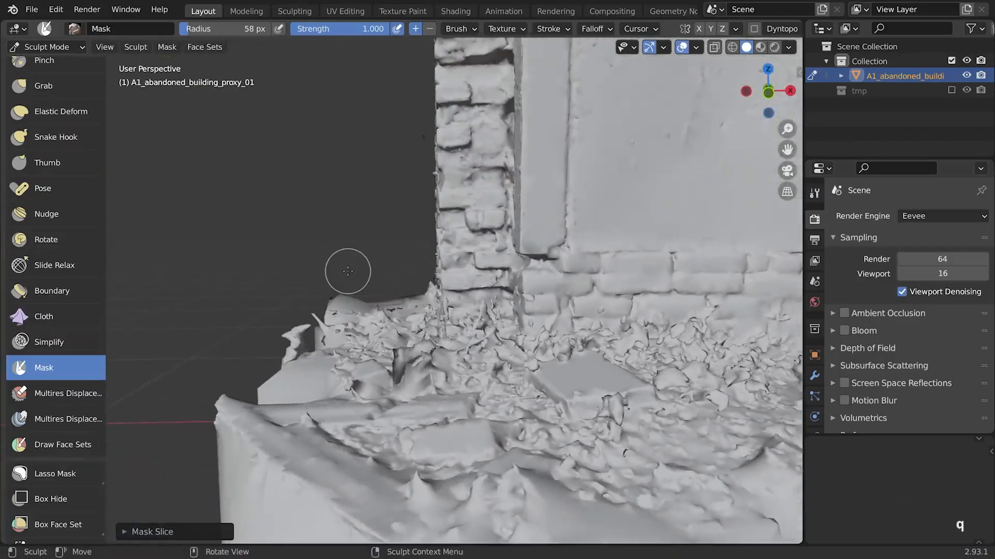
Step: Return to Object Mode and place the 3D cursor on the ground edge beside the brick wall's outer corner
{"action": "middle_click", "coordinate": [348, 271], "text": "alt"}
{"action": "left_click", "coordinate": [50, 48]}
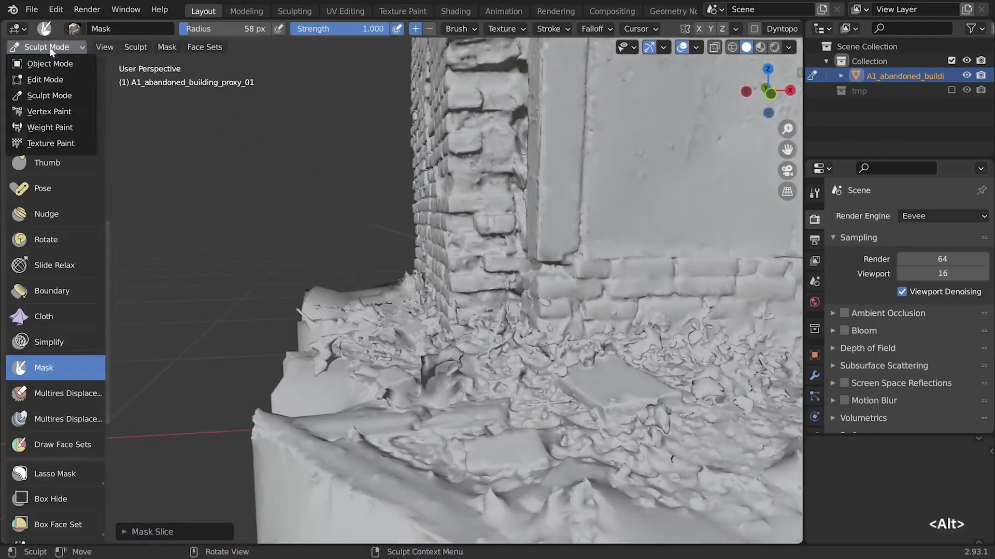
{"action": "left_click", "coordinate": [44, 65]}
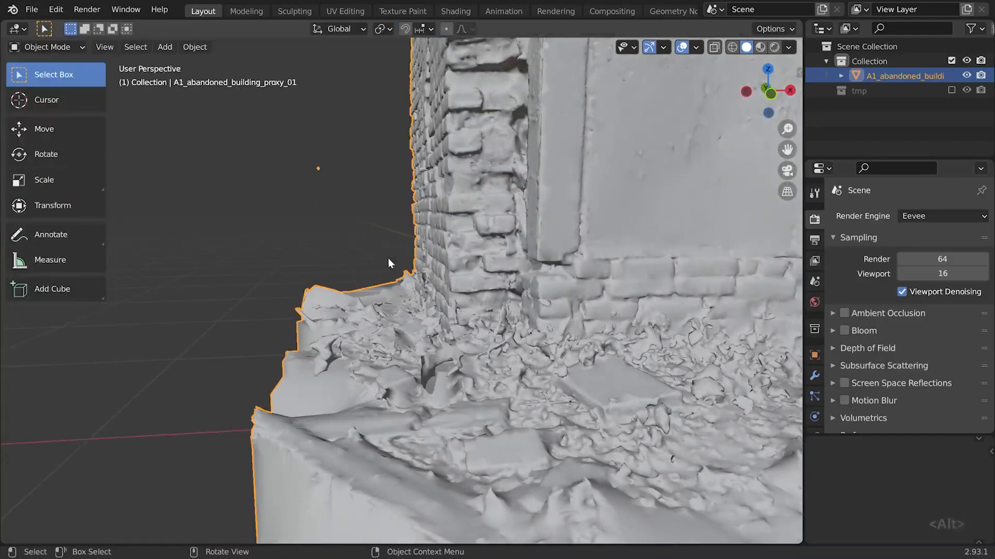
{"action": "right_click", "coordinate": [348, 293], "text": "shift"}
{"action": "scroll", "coordinate": [349, 293], "scroll_direction": "down", "scroll_amount": 7}
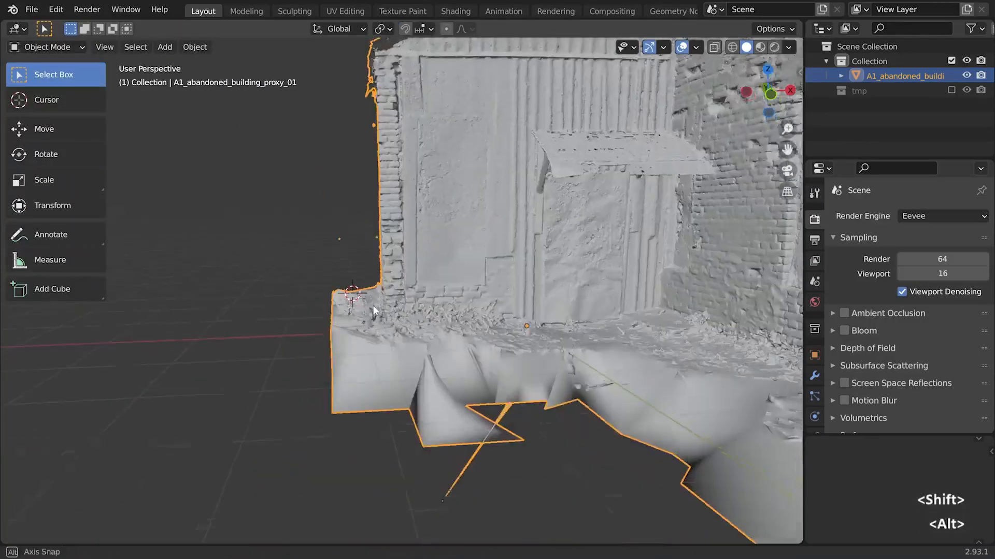
Step: Add a cube mesh at the 3D cursor beside the building's base
{"action": "left_click_drag", "start_coordinate": [375, 306], "coordinate": [384, 319], "text": "alt"}
{"action": "left_click_drag", "start_coordinate": [383, 319], "coordinate": [422, 324], "text": "alt+shift"}
{"action": "key", "text": "shift"}
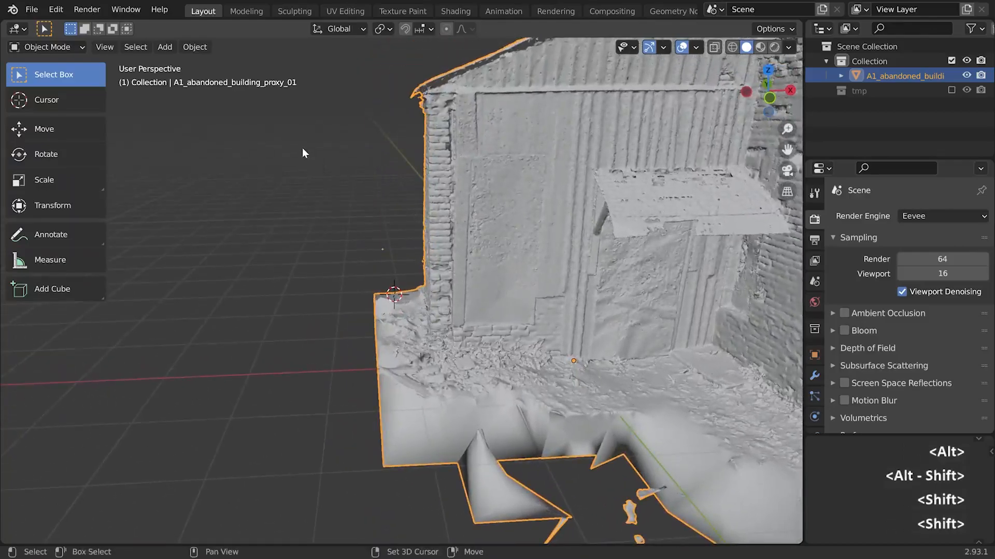
{"action": "key", "text": "shift+a"}
{"action": "mouse_move", "coordinate": [303, 148]}
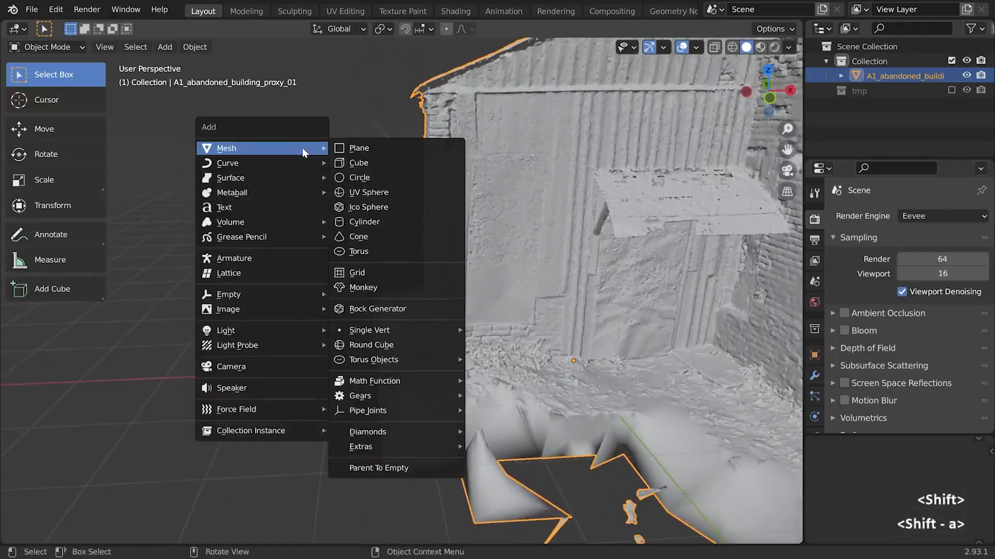
{"action": "left_click", "coordinate": [364, 163]}
Step: Move the cube horizontally in the XY plane so it overlaps the ground strip beside the brick side wall
{"action": "left_click_drag", "start_coordinate": [381, 207], "coordinate": [524, 245], "text": "alt"}
{"action": "key", "text": "g"}
{"action": "key", "text": "shift+z"}
{"action": "left_click", "coordinate": [528, 300]}
{"action": "left_click_drag", "start_coordinate": [521, 309], "coordinate": [515, 310], "text": "alt"}
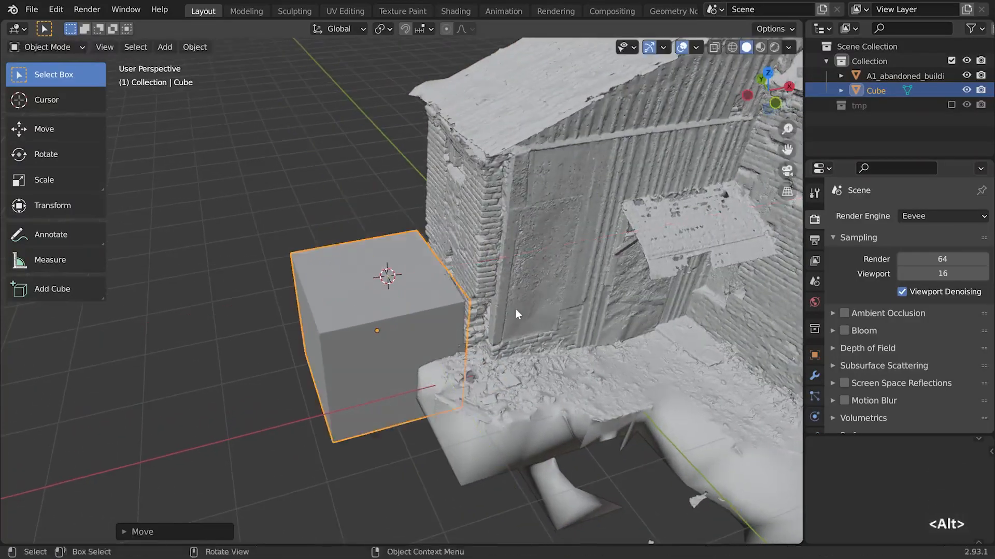
{"action": "key", "text": "g"}
{"action": "key", "text": "shift+z"}
{"action": "left_click", "coordinate": [510, 314]}
Step: Turn on X-ray display and reposition the cube so its inner side lies along the building's brick side wall
{"action": "key", "text": "alt+z"}
{"action": "key", "text": "alt+z"}
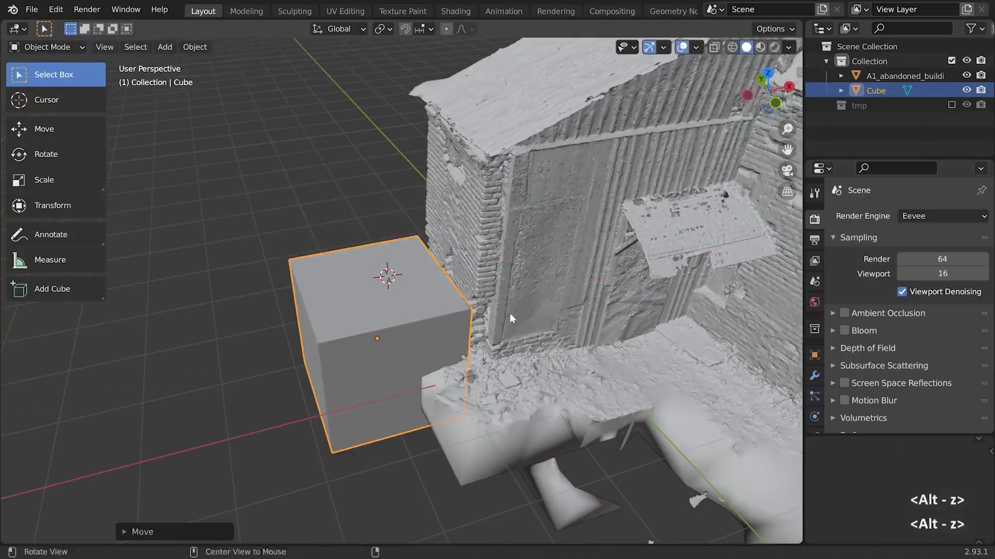
{"action": "left_click", "coordinate": [714, 48]}
{"action": "left_click_drag", "start_coordinate": [432, 344], "coordinate": [456, 328], "text": "alt"}
{"action": "key", "text": "g"}
{"action": "left_click", "coordinate": [469, 311]}
{"action": "key", "text": "g"}
{"action": "left_click", "coordinate": [513, 220]}
Step: Extend the cube's front face about 1.2 m outward along its local Y axis and turn X-ray display off
{"action": "key", "text": "Tab"}
{"action": "key", "text": "3"}
{"action": "left_click", "coordinate": [407, 337]}
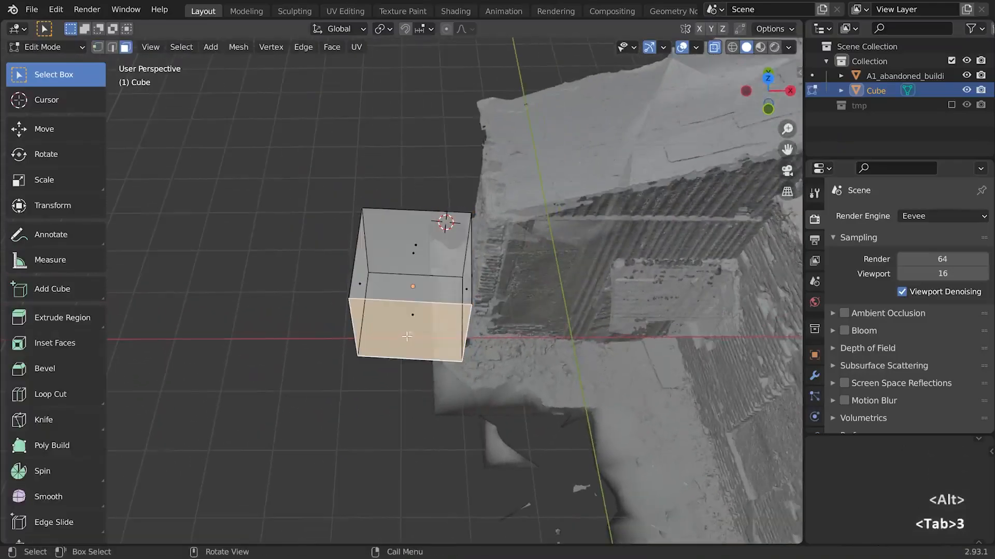
{"action": "key", "text": "g"}
{"action": "key", "text": "x"}
{"action": "key", "text": "x"}
{"action": "key", "text": "z"}
{"action": "key", "text": "z"}
{"action": "key", "text": "y"}
{"action": "key", "text": "y"}
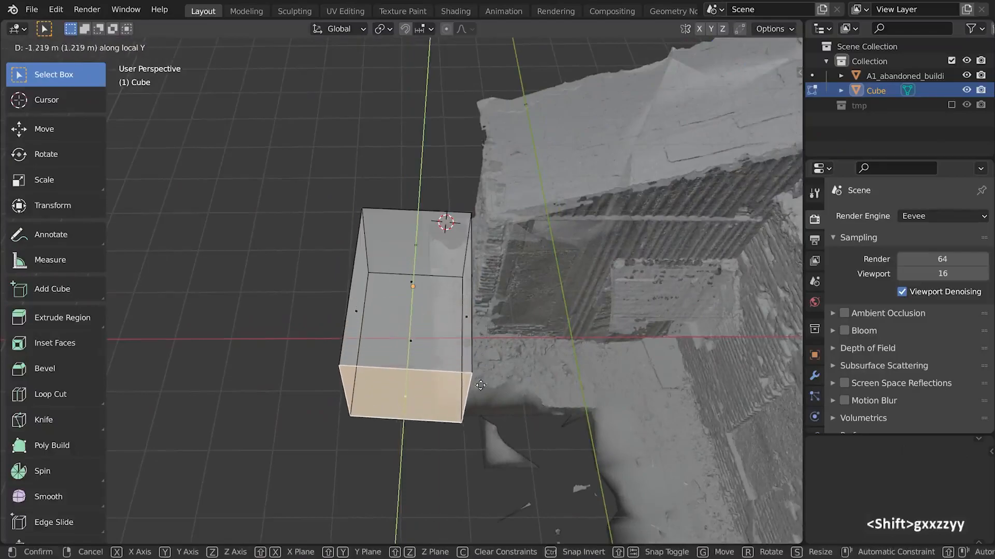
{"action": "left_click", "coordinate": [488, 390]}
{"action": "key", "text": "Tab"}
{"action": "left_click_drag", "start_coordinate": [488, 389], "coordinate": [486, 288], "text": "alt"}
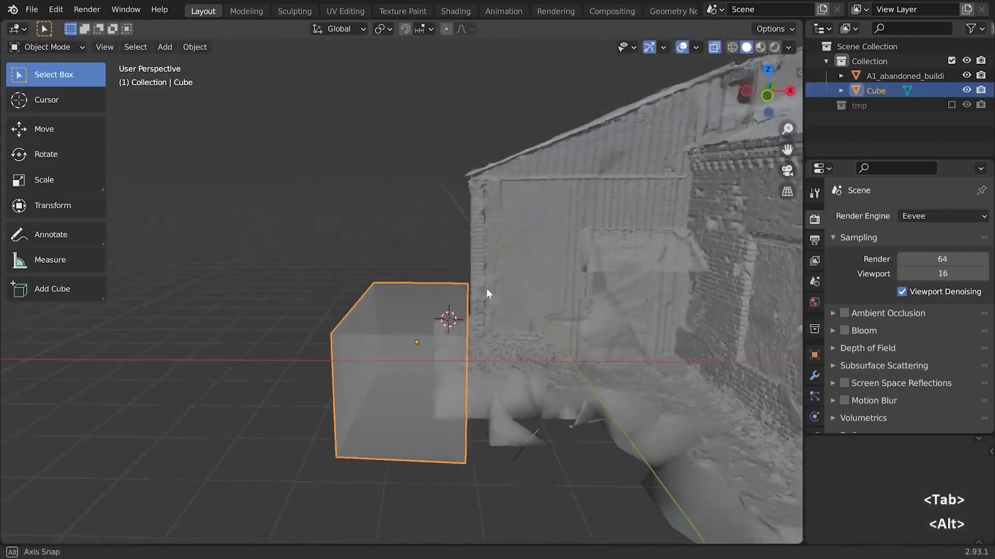
{"action": "key", "text": "alt+z"}
{"action": "left_click_drag", "start_coordinate": [497, 372], "coordinate": [481, 388], "text": "alt"}
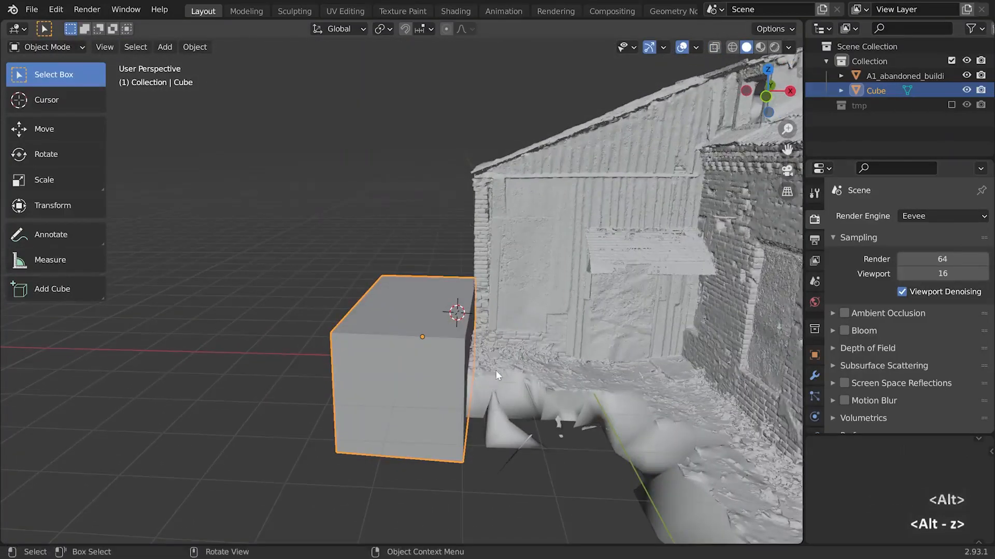
Step: Add a Boolean Difference modifier with the Fast solver to the building, using the cube as the cutting object
{"action": "left_click", "coordinate": [533, 373]}
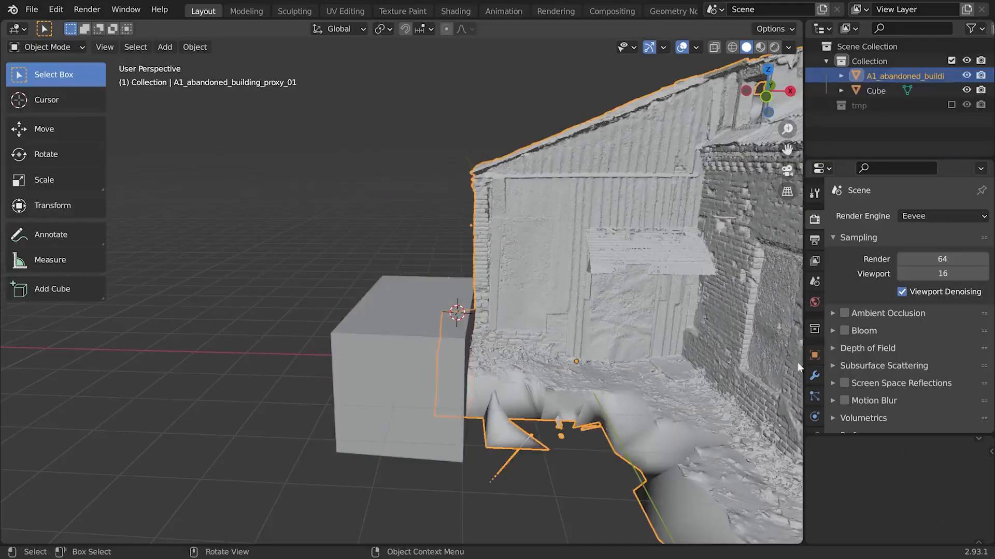
{"action": "left_click", "coordinate": [814, 375]}
{"action": "left_click", "coordinate": [874, 217]}
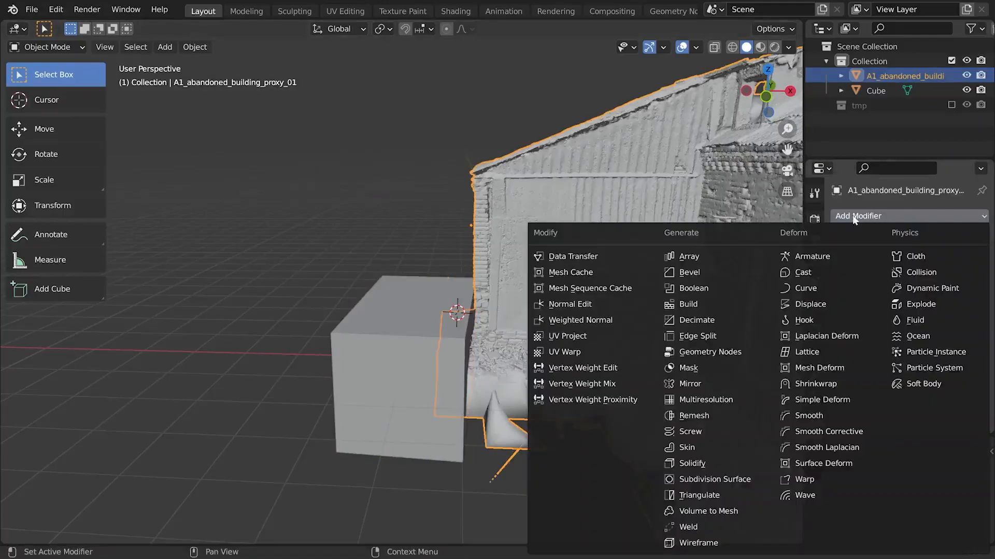
{"action": "left_click", "coordinate": [726, 288]}
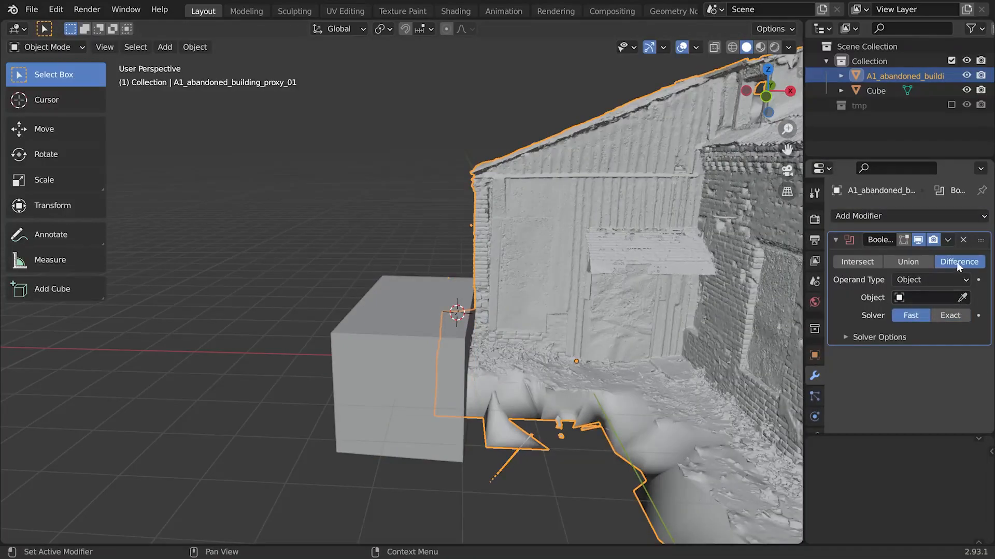
{"action": "left_click", "coordinate": [962, 297]}
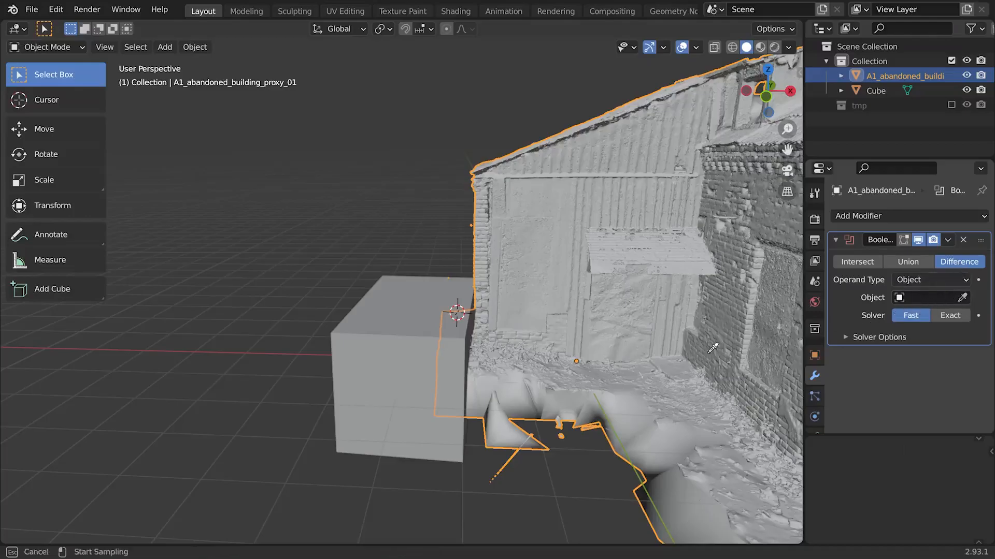
{"action": "left_click", "coordinate": [376, 349]}
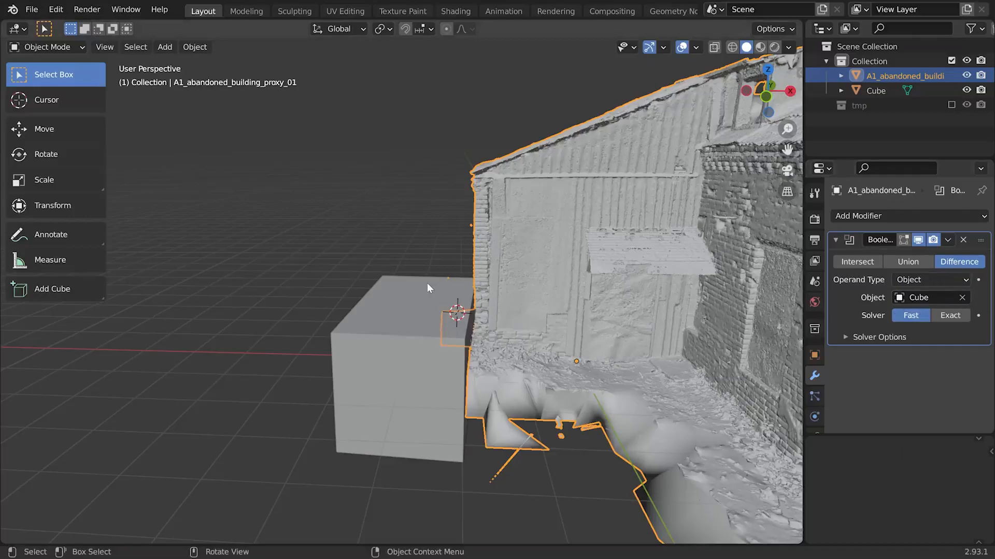
Step: Set the cutting cube's viewport display to Bounds
{"action": "left_click", "coordinate": [422, 302]}
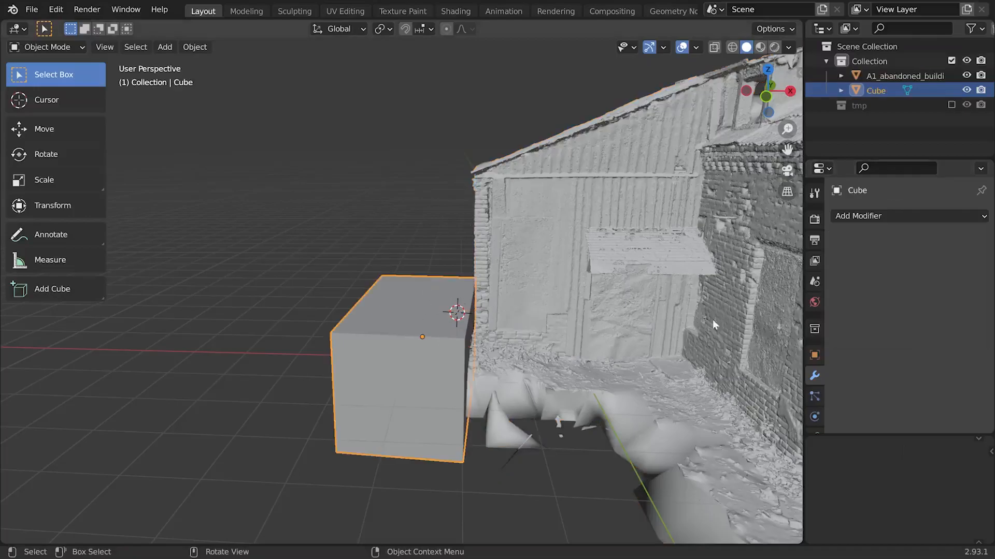
{"action": "left_click", "coordinate": [814, 355]}
{"action": "scroll", "coordinate": [913, 359], "scroll_direction": "down", "scroll_amount": 5}
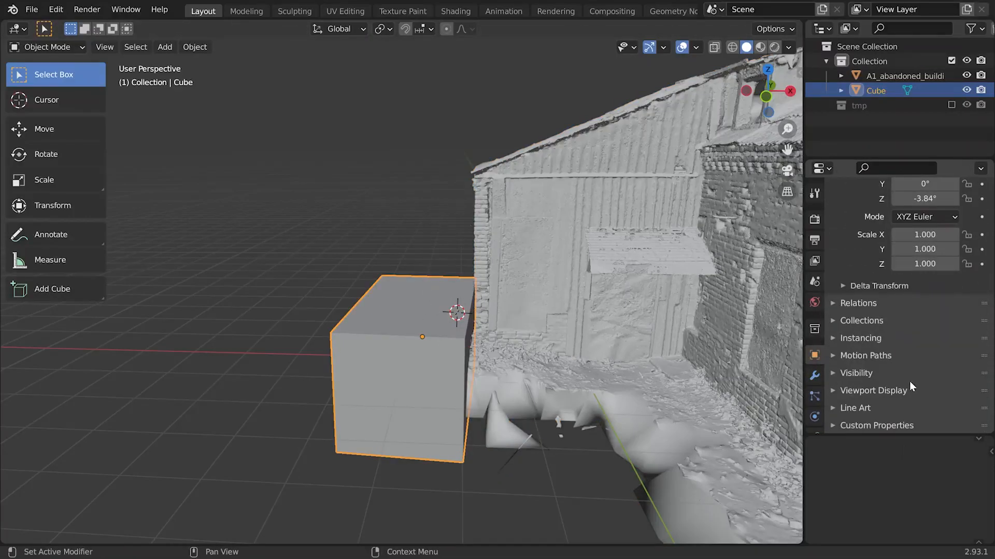
{"action": "left_click", "coordinate": [902, 390]}
{"action": "scroll", "coordinate": [911, 381], "scroll_direction": "down", "scroll_amount": 6}
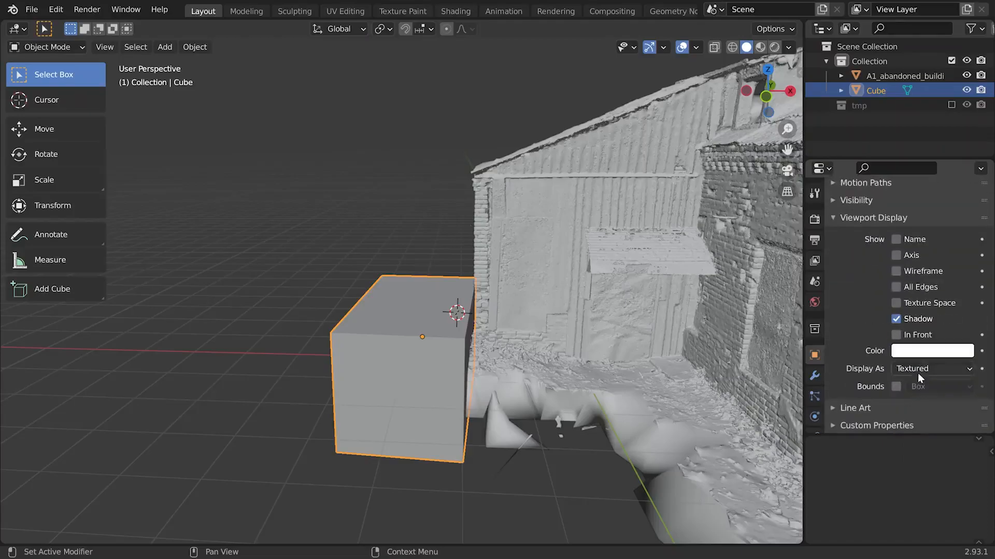
{"action": "left_click", "coordinate": [916, 368]}
{"action": "left_click", "coordinate": [909, 390]}
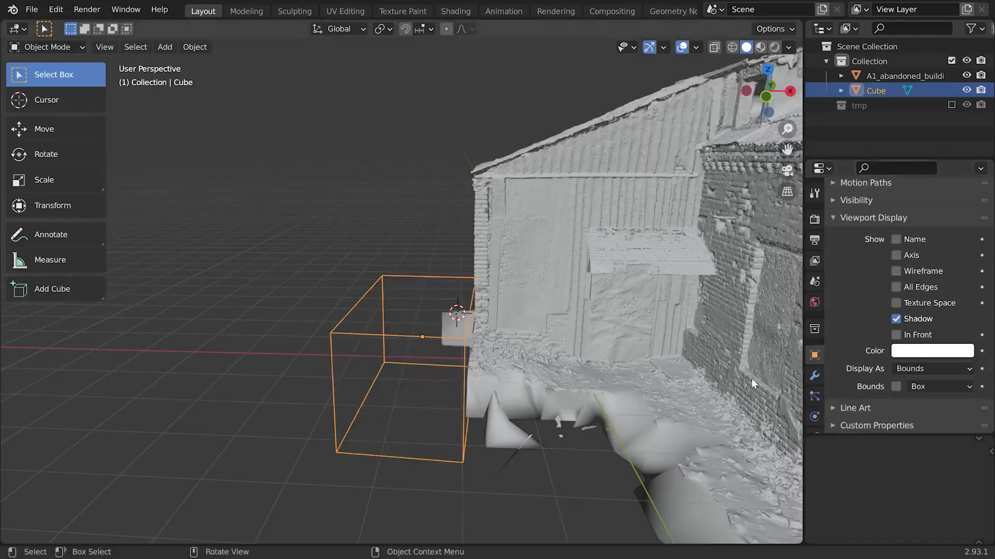
Step: Select the building and turn off its Boolean modifier's viewport display
{"action": "middle_click_drag", "start_coordinate": [571, 363], "coordinate": [570, 386]}
{"action": "left_click", "coordinate": [570, 386]}
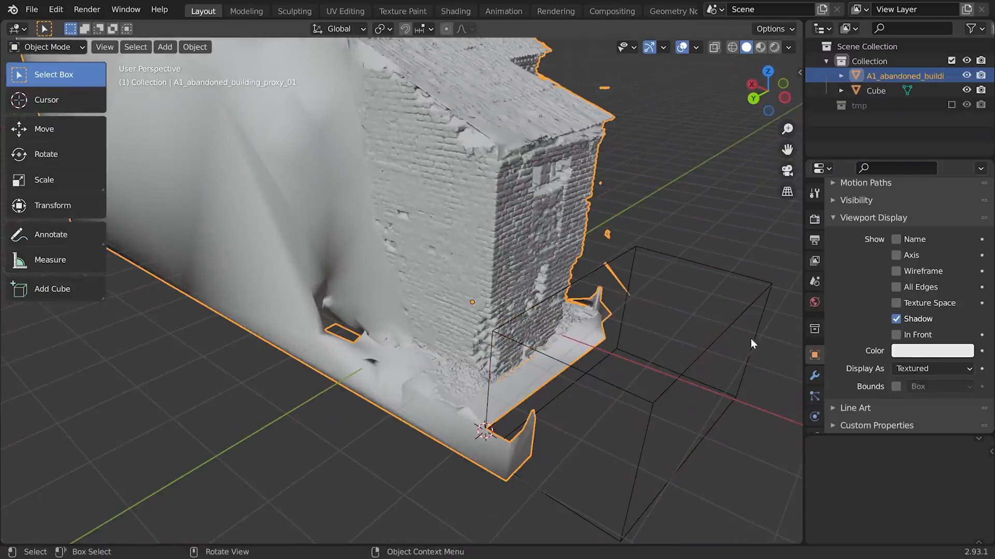
{"action": "left_click", "coordinate": [814, 376]}
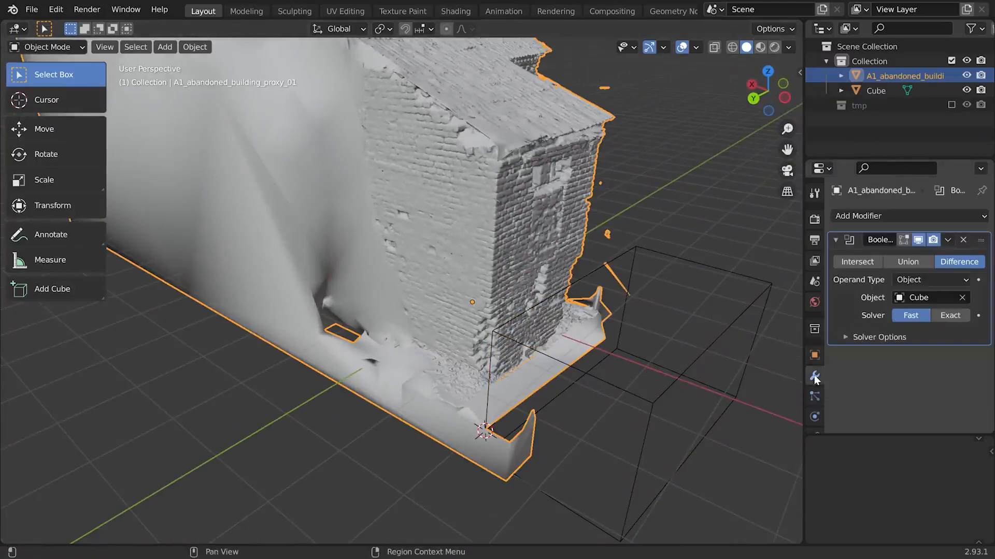
{"action": "left_click", "coordinate": [918, 239]}
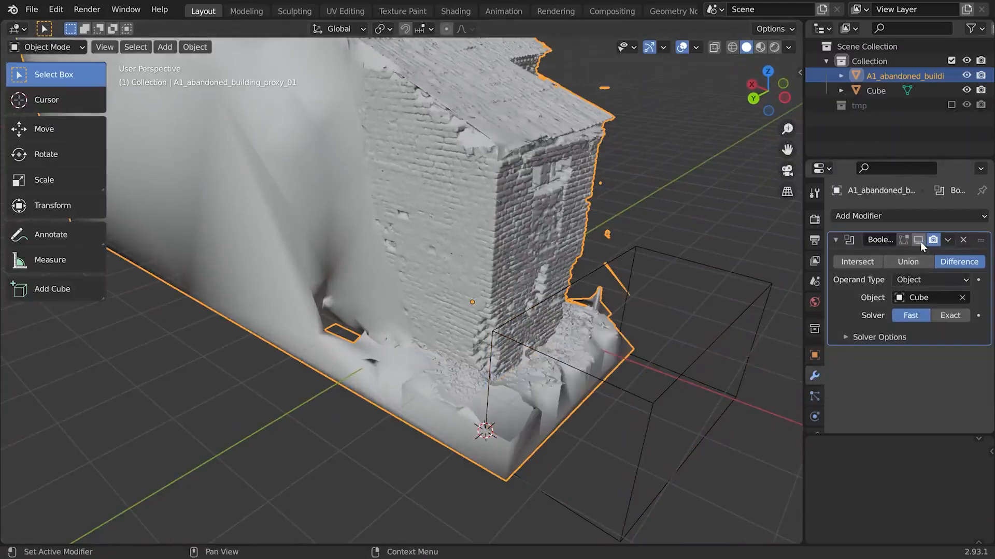
Step: Extend the cutting cube's rear face along its local Y axis past the far corner of the building's base
{"action": "left_click", "coordinate": [641, 399]}
{"action": "key", "text": "Tab"}
{"action": "key", "text": "3"}
{"action": "left_click", "coordinate": [549, 425]}
{"action": "key", "text": "g"}
{"action": "key", "text": "x"}
{"action": "key", "text": "x"}
{"action": "key", "text": "y"}
{"action": "key", "text": "y"}
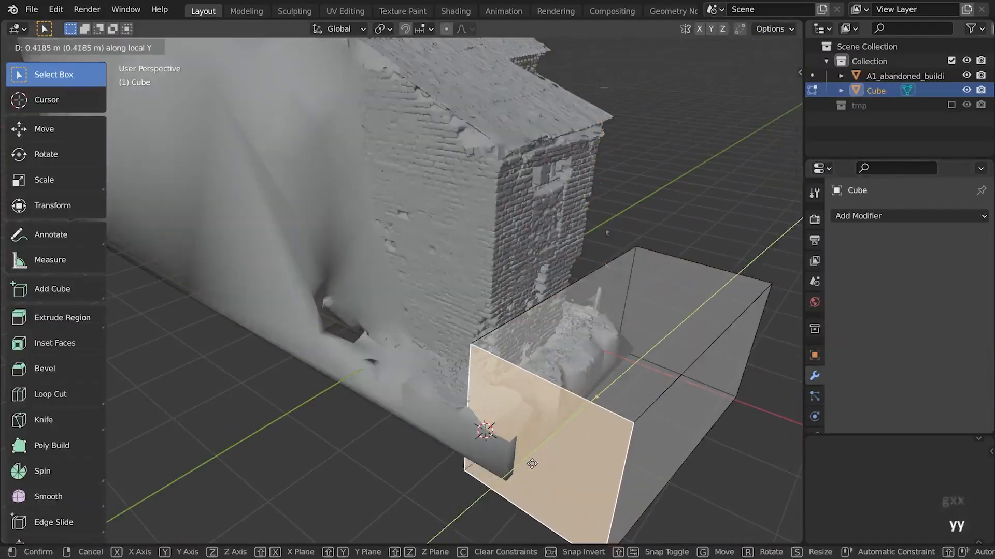
{"action": "left_click", "coordinate": [489, 477]}
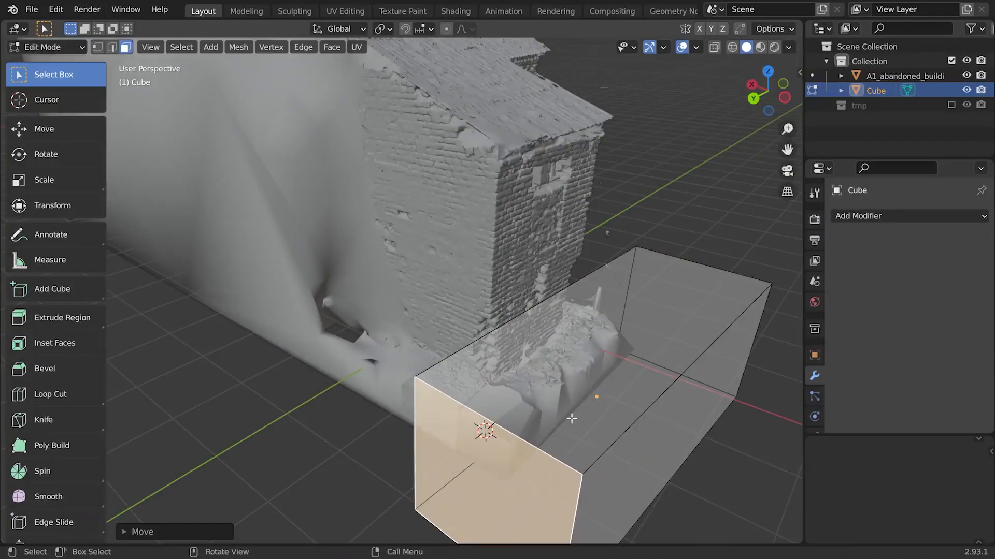
{"action": "key", "text": "Tab"}
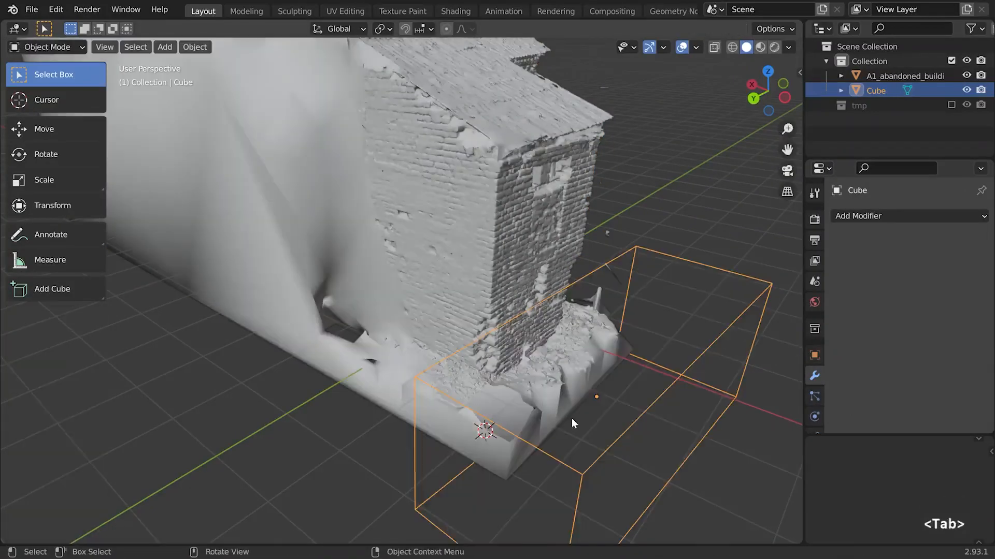
Step: Turn the building's Boolean modifier back on in the viewport and apply it
{"action": "left_click", "coordinate": [570, 321]}
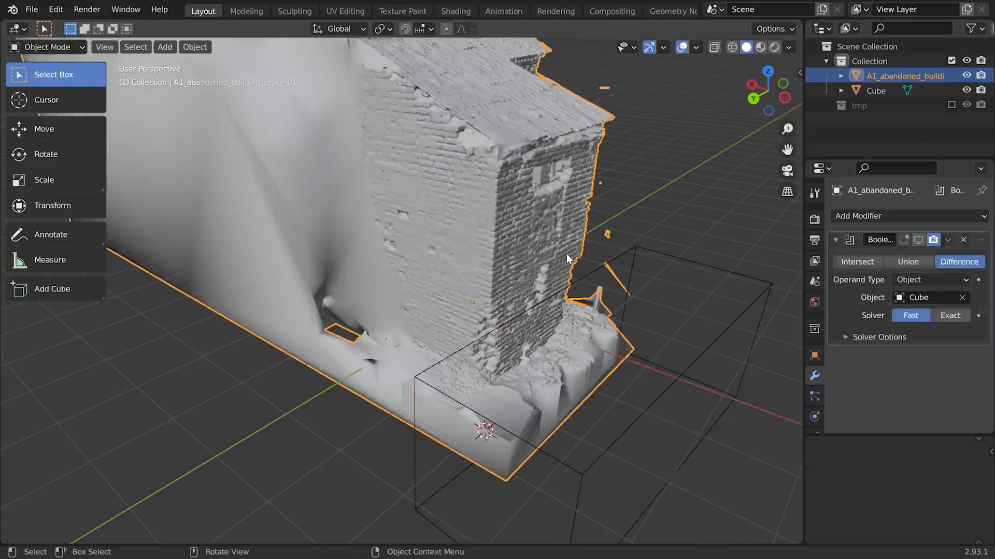
{"action": "left_click", "coordinate": [917, 241]}
{"action": "middle_click_drag", "start_coordinate": [729, 306], "coordinate": [523, 303]}
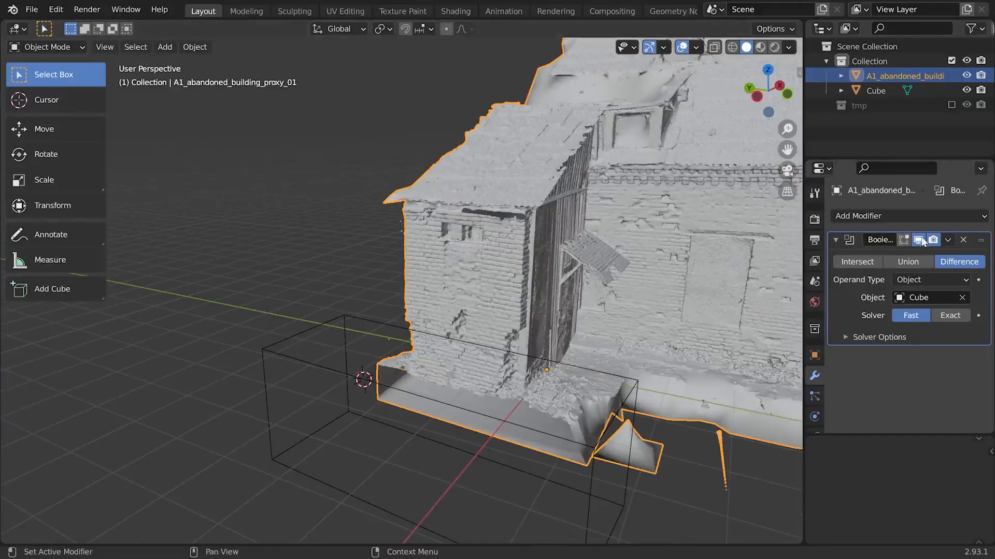
{"action": "left_click", "coordinate": [948, 240]}
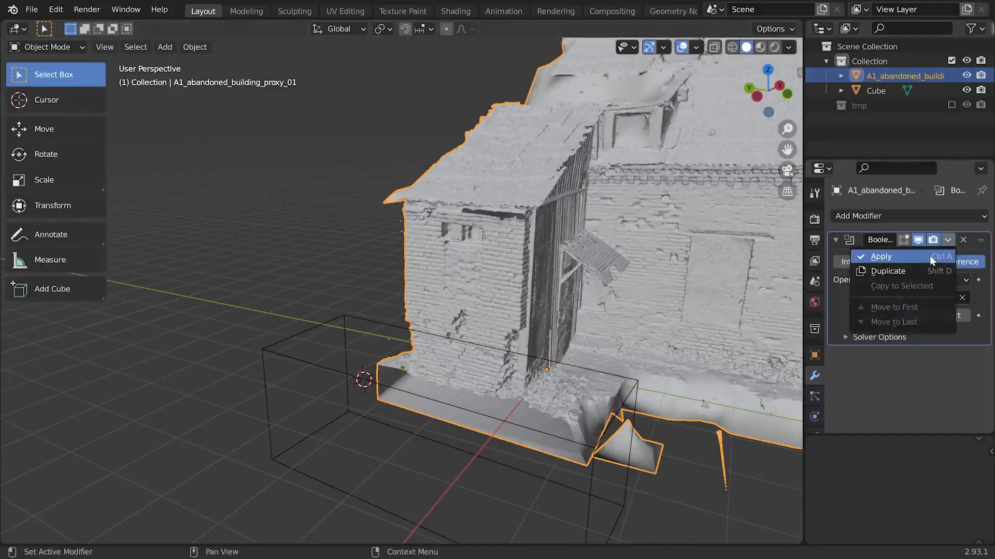
{"action": "left_click", "coordinate": [929, 256]}
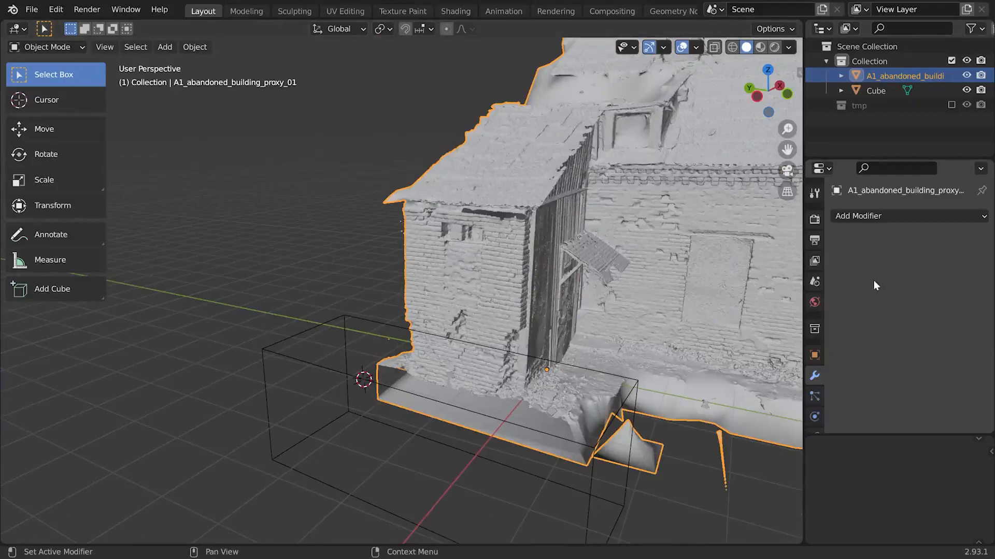
Step: Delete the cutting cube
{"action": "left_click", "coordinate": [636, 385]}
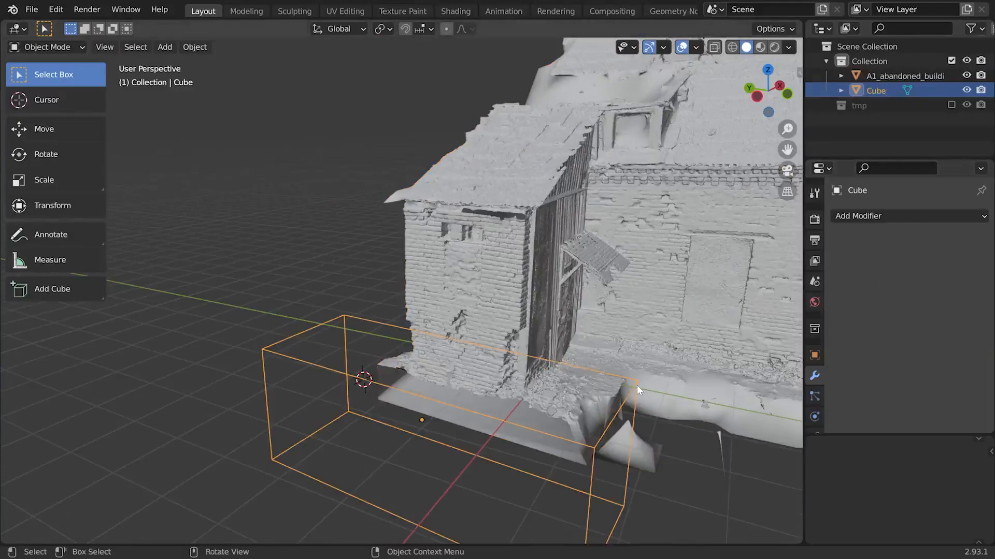
{"action": "key", "text": "x"}
{"action": "left_click", "coordinate": [673, 326]}
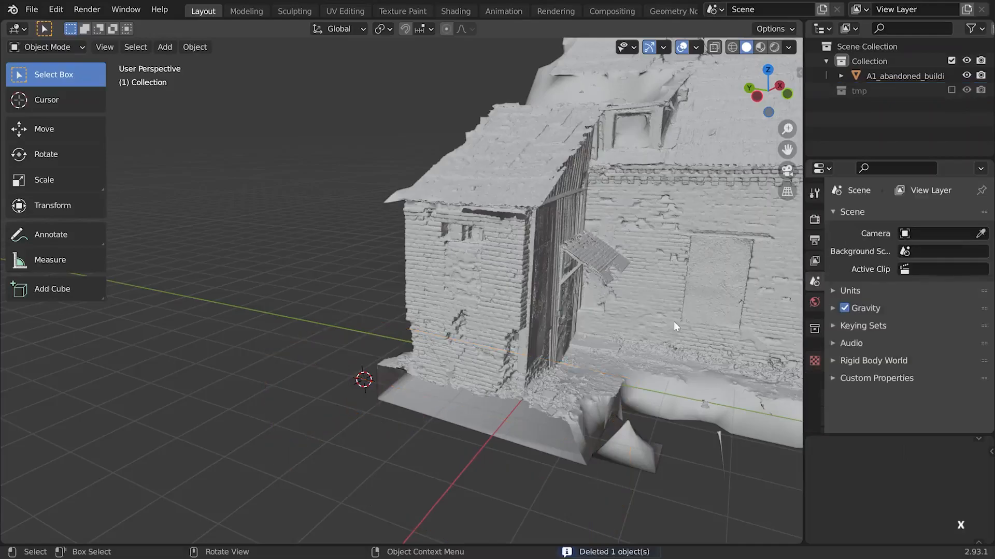
Step: Select the building mesh at the hole under the roof edge of the brick side wall
{"action": "scroll", "coordinate": [517, 293], "scroll_direction": "up", "scroll_amount": 7}
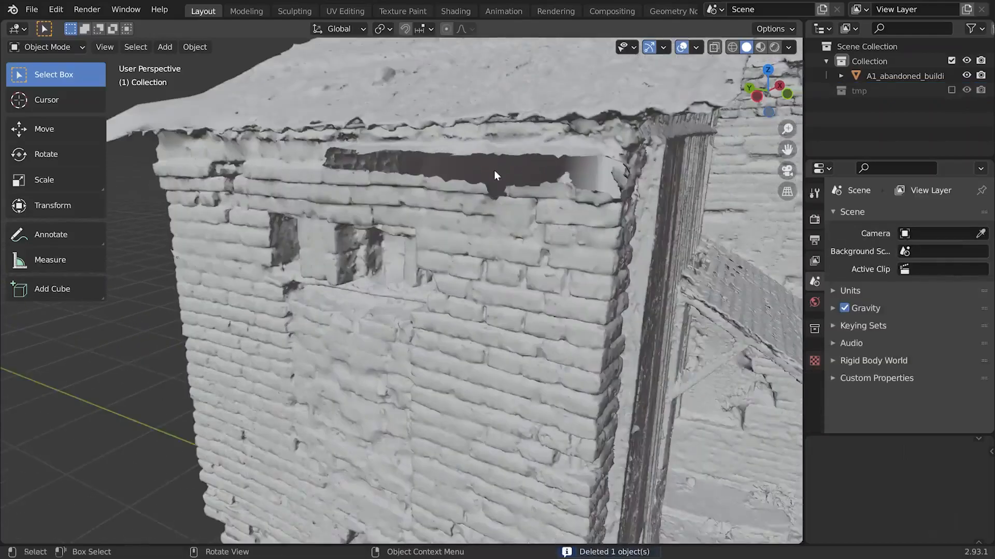
{"action": "middle_click_drag", "start_coordinate": [472, 188], "coordinate": [448, 188], "text": "alt"}
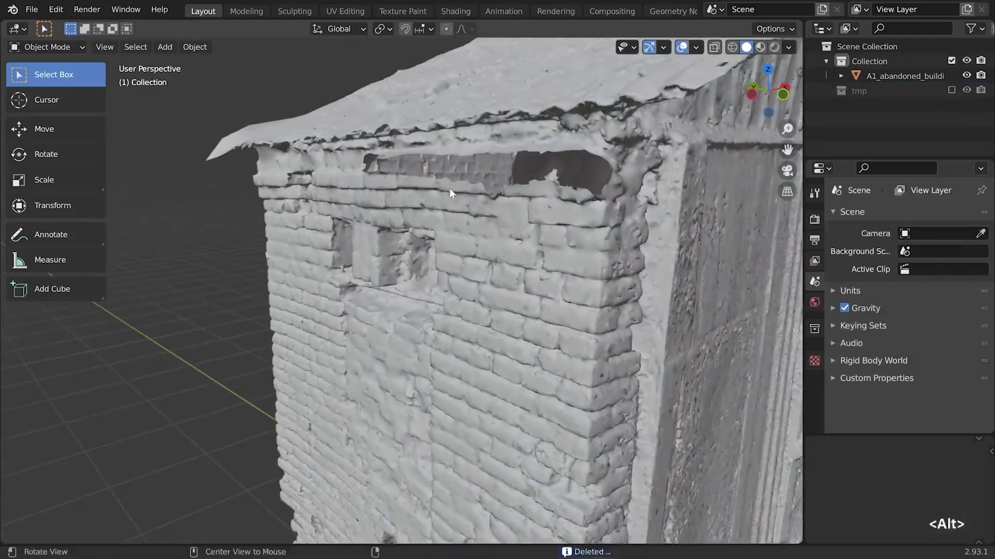
{"action": "left_click", "coordinate": [537, 164]}
{"action": "middle_click_drag", "start_coordinate": [610, 200], "coordinate": [558, 206], "text": "alt"}
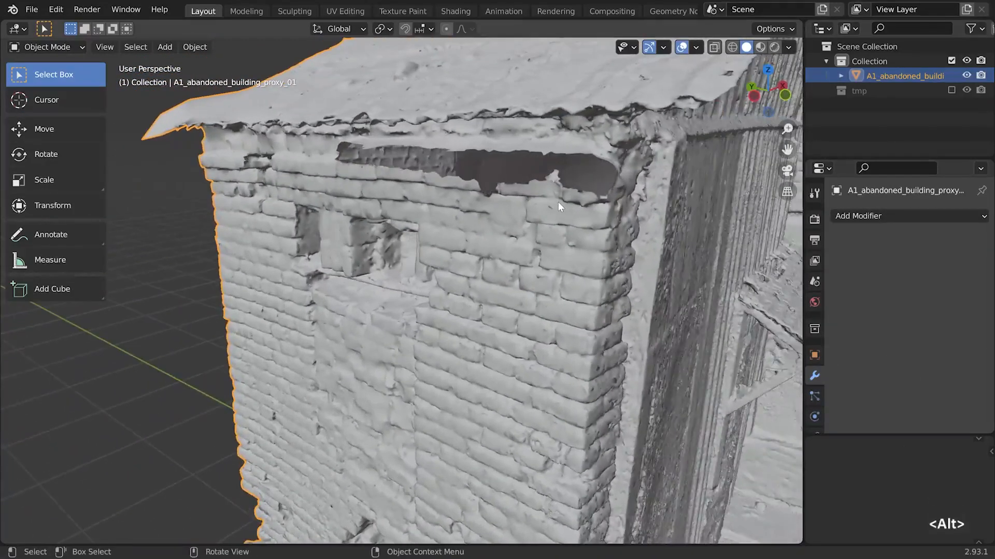